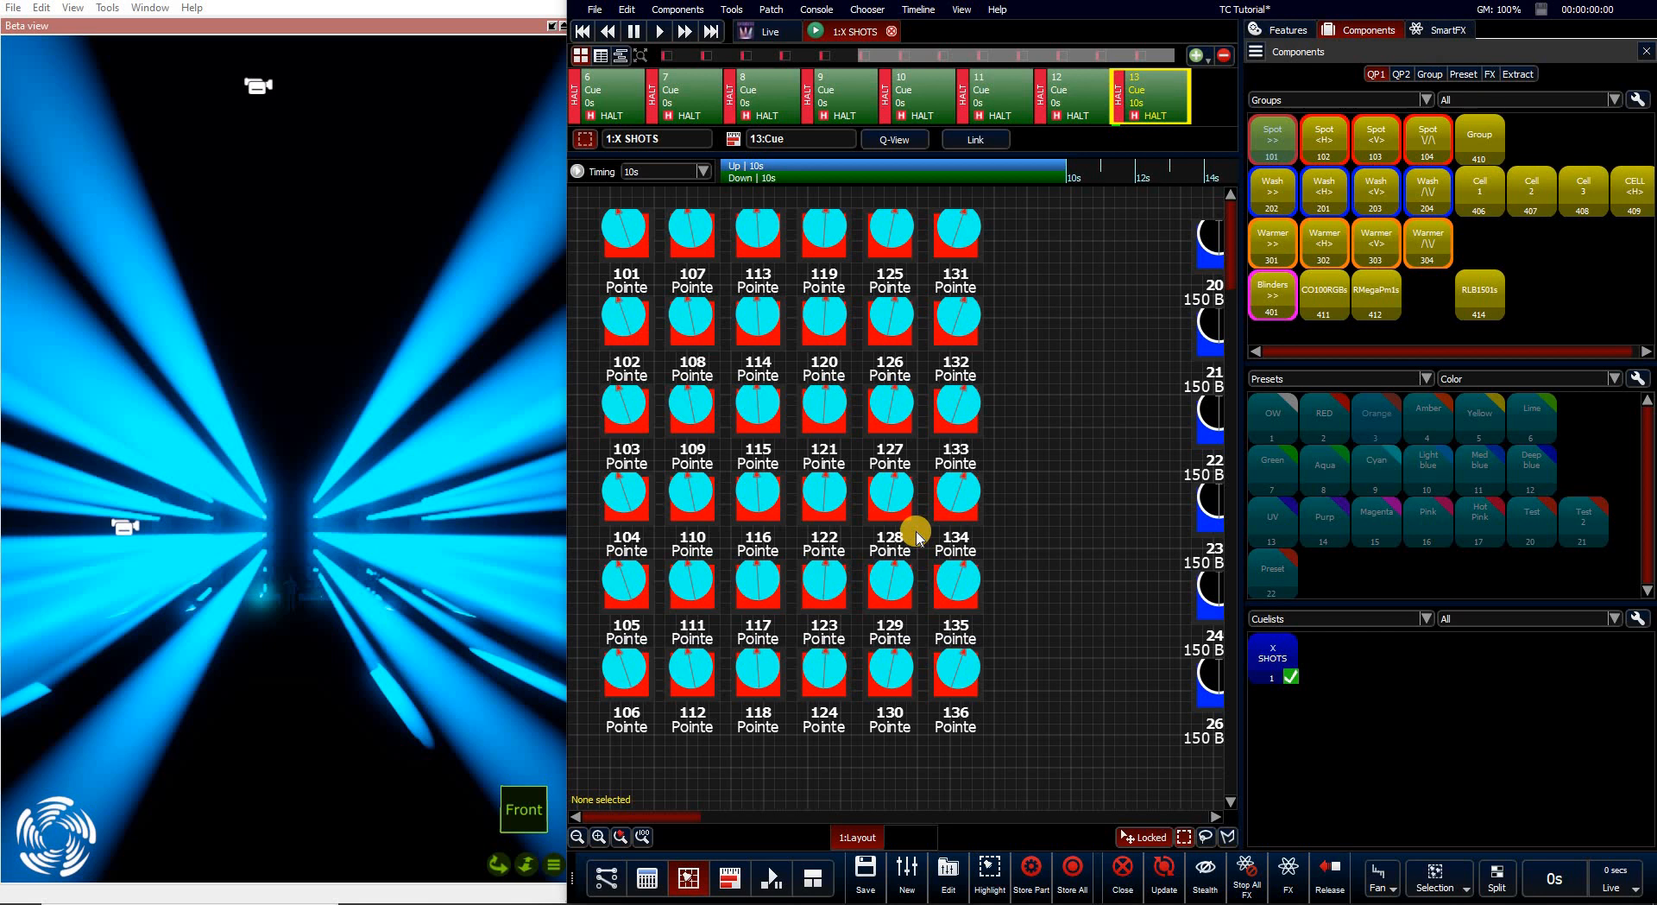
Select the 36 Pointe fixtures in Live, colour them with the RED preset and spread a rainbow gradient across them
{"action": "left_click", "coordinate": [754, 33]}
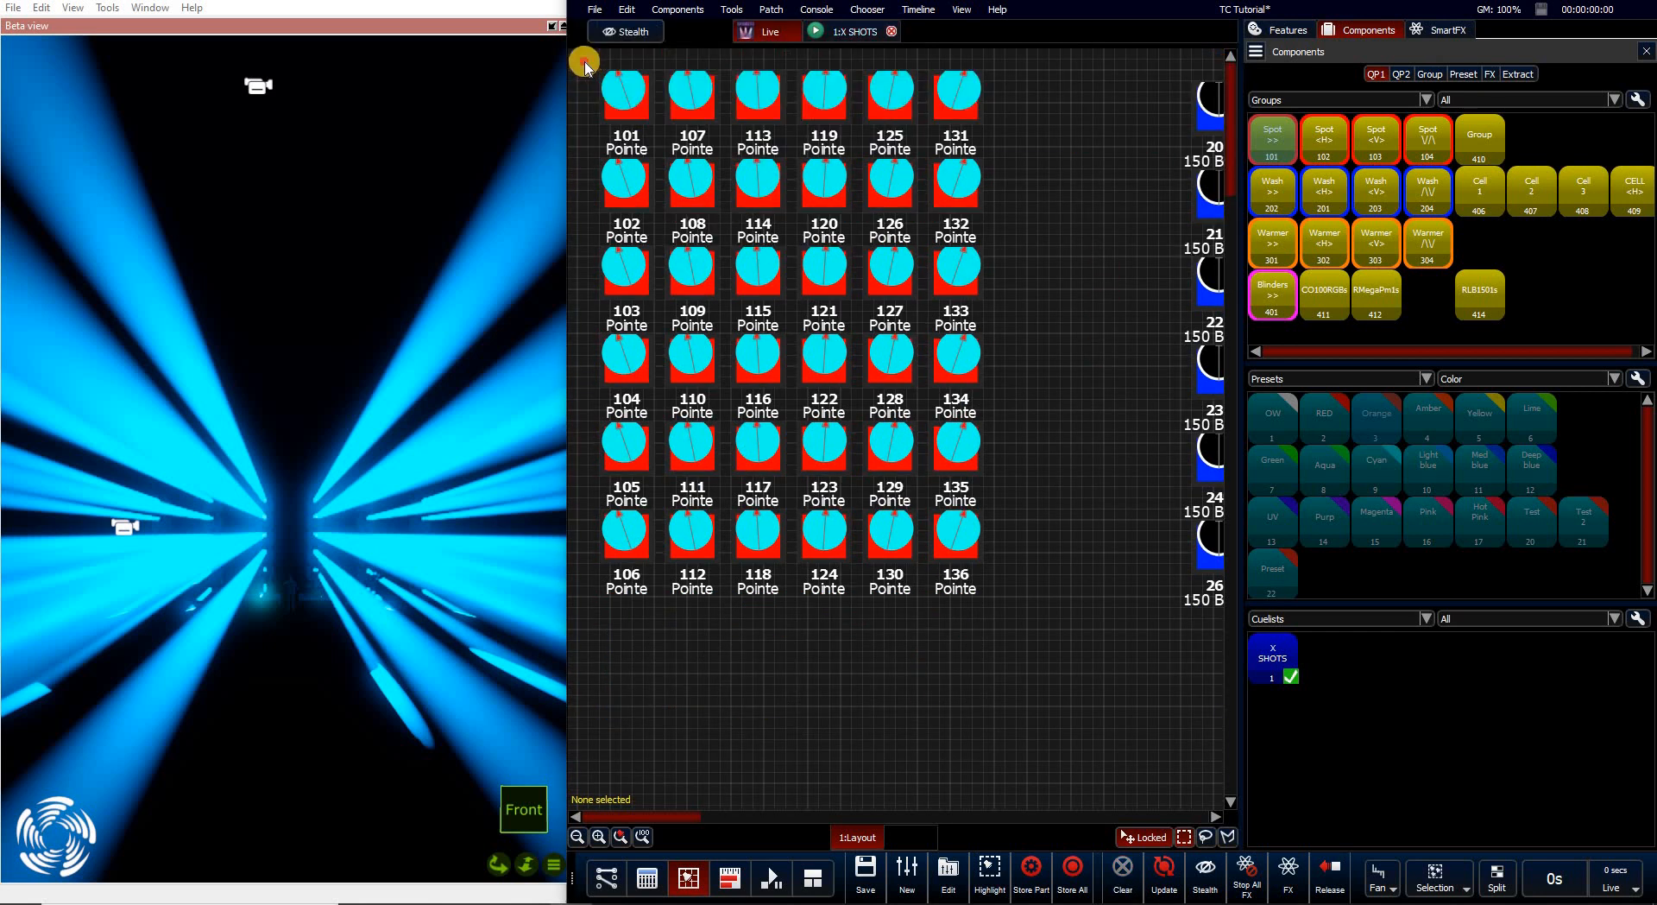
{"action": "left_click_drag", "start_coordinate": [585, 64], "coordinate": [999, 614]}
{"action": "left_click", "coordinate": [1315, 132]}
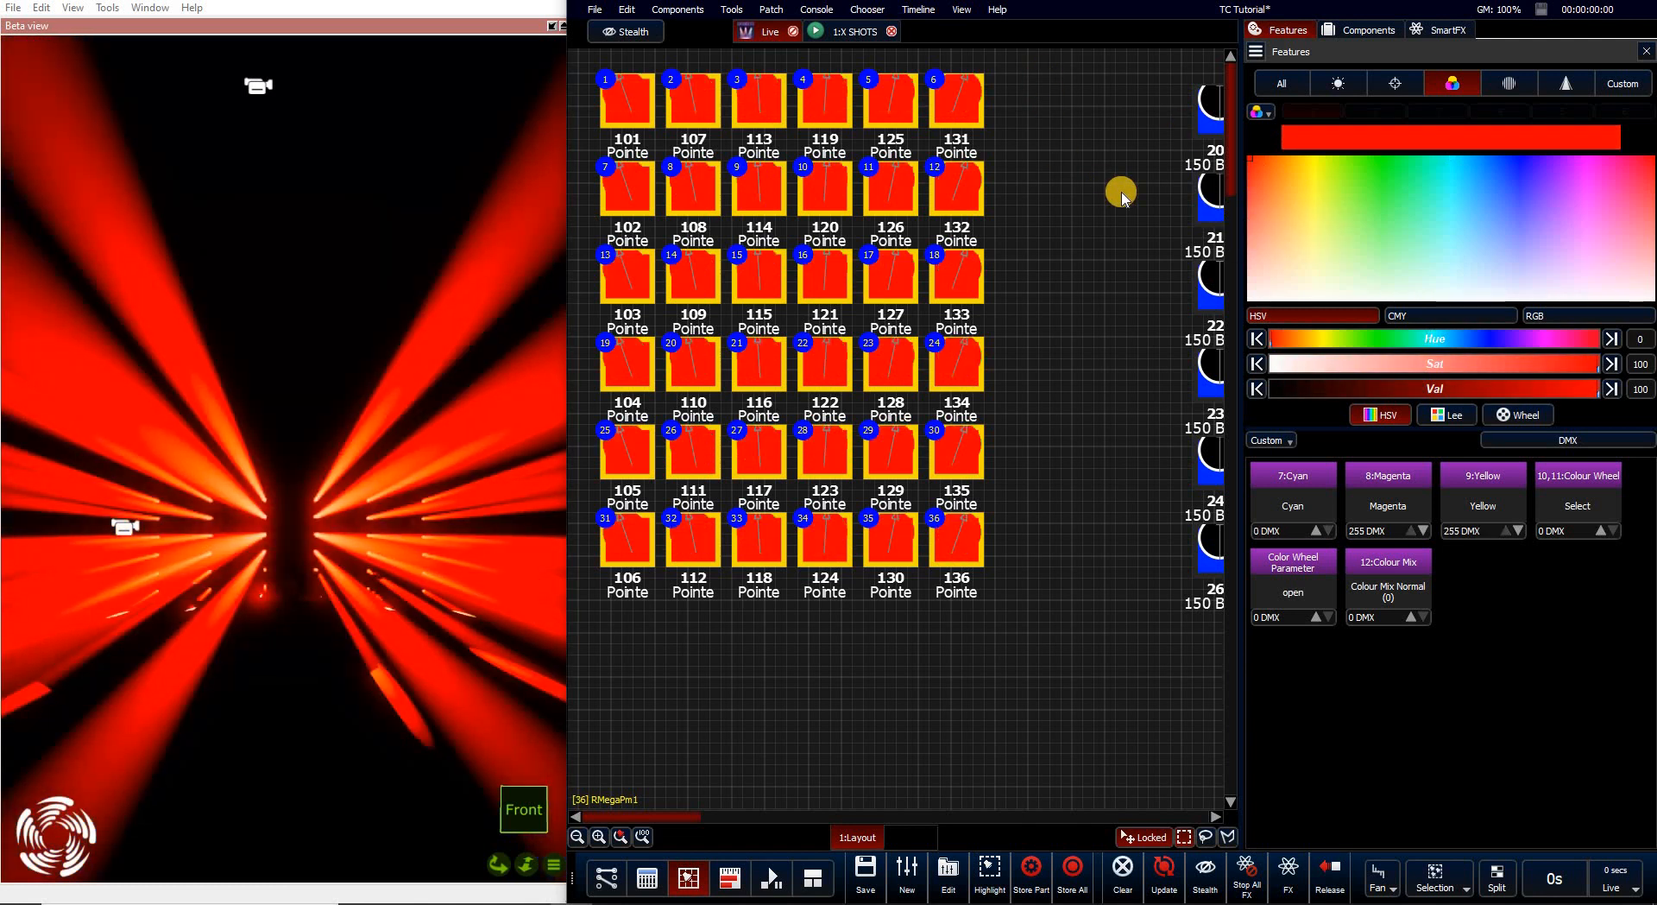
{"action": "mouse_move", "coordinate": [1258, 156]}
{"action": "left_mouse_down"}
{"action": "mouse_move", "coordinate": [1630, 146]}
{"action": "mouse_move", "coordinate": [1550, 270]}
{"action": "left_mouse_up"}
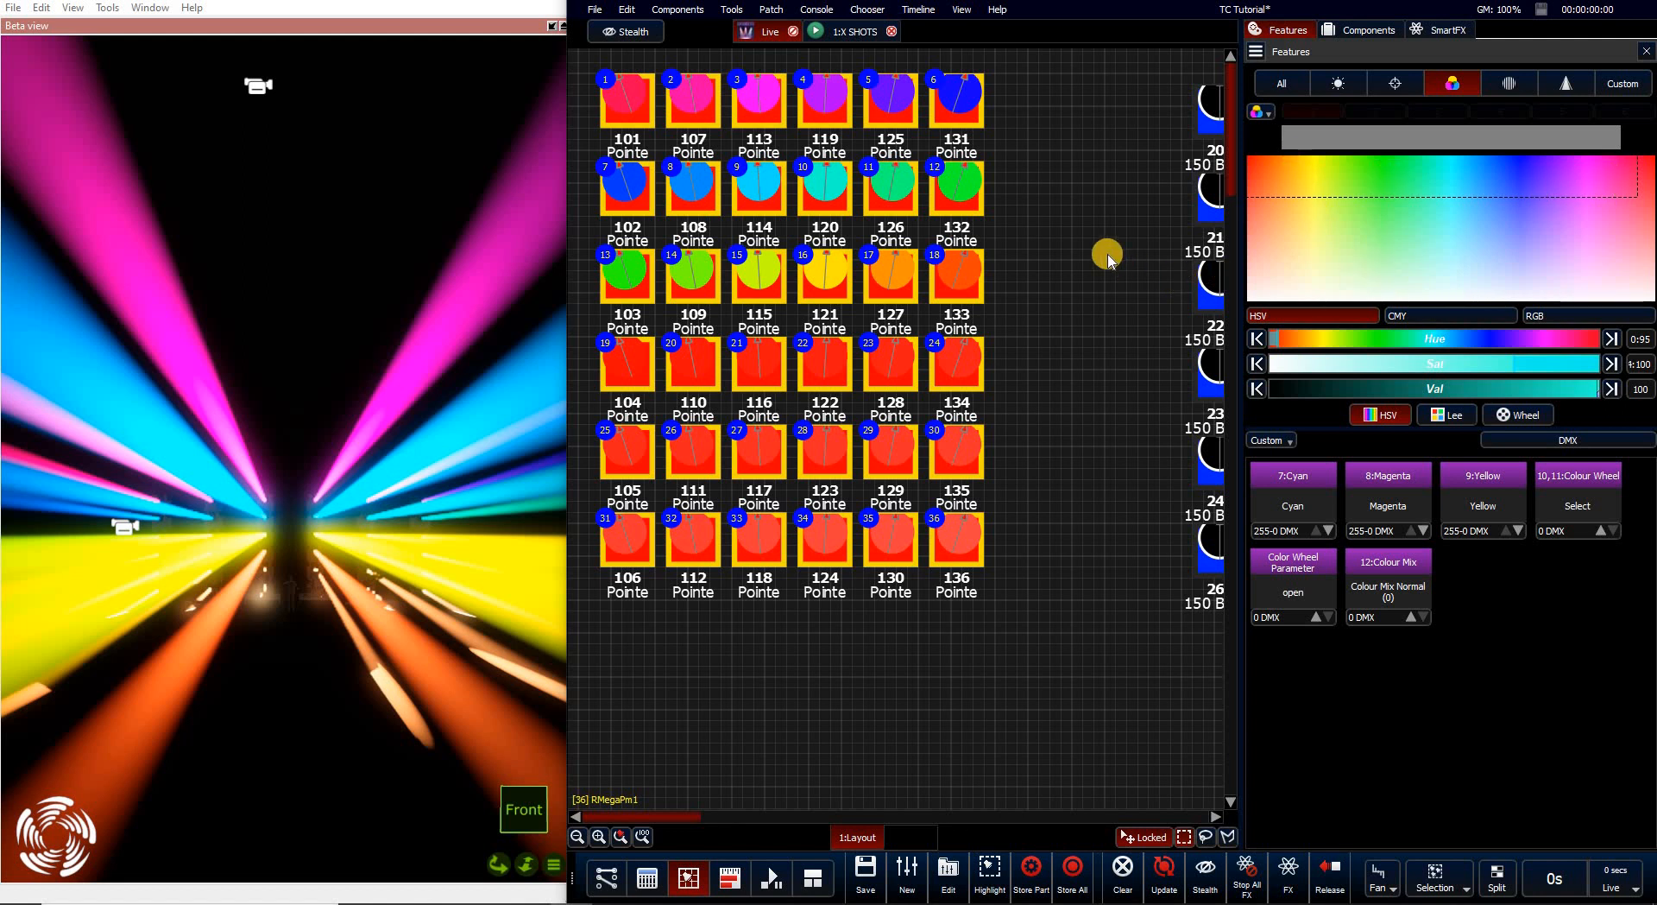
Reselect the 36 Pointe fixtures, try the Deep blue and Orange presets on them, and clear the live changes
{"action": "left_click", "coordinate": [1370, 32]}
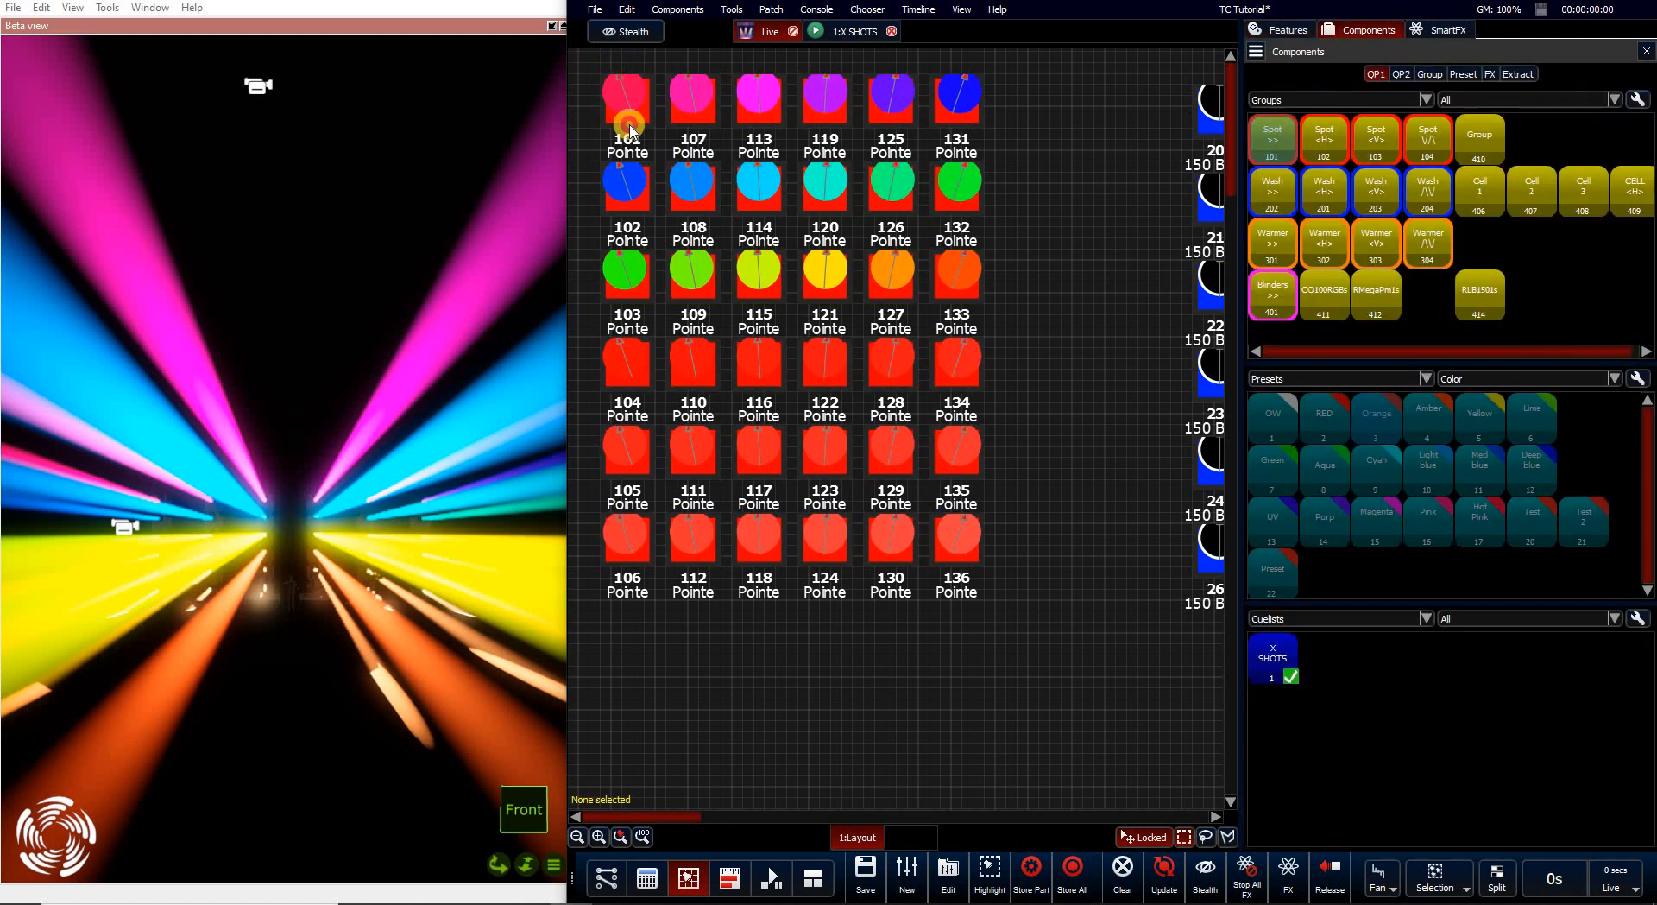
{"action": "left_click_drag", "start_coordinate": [630, 130], "coordinate": [1114, 573]}
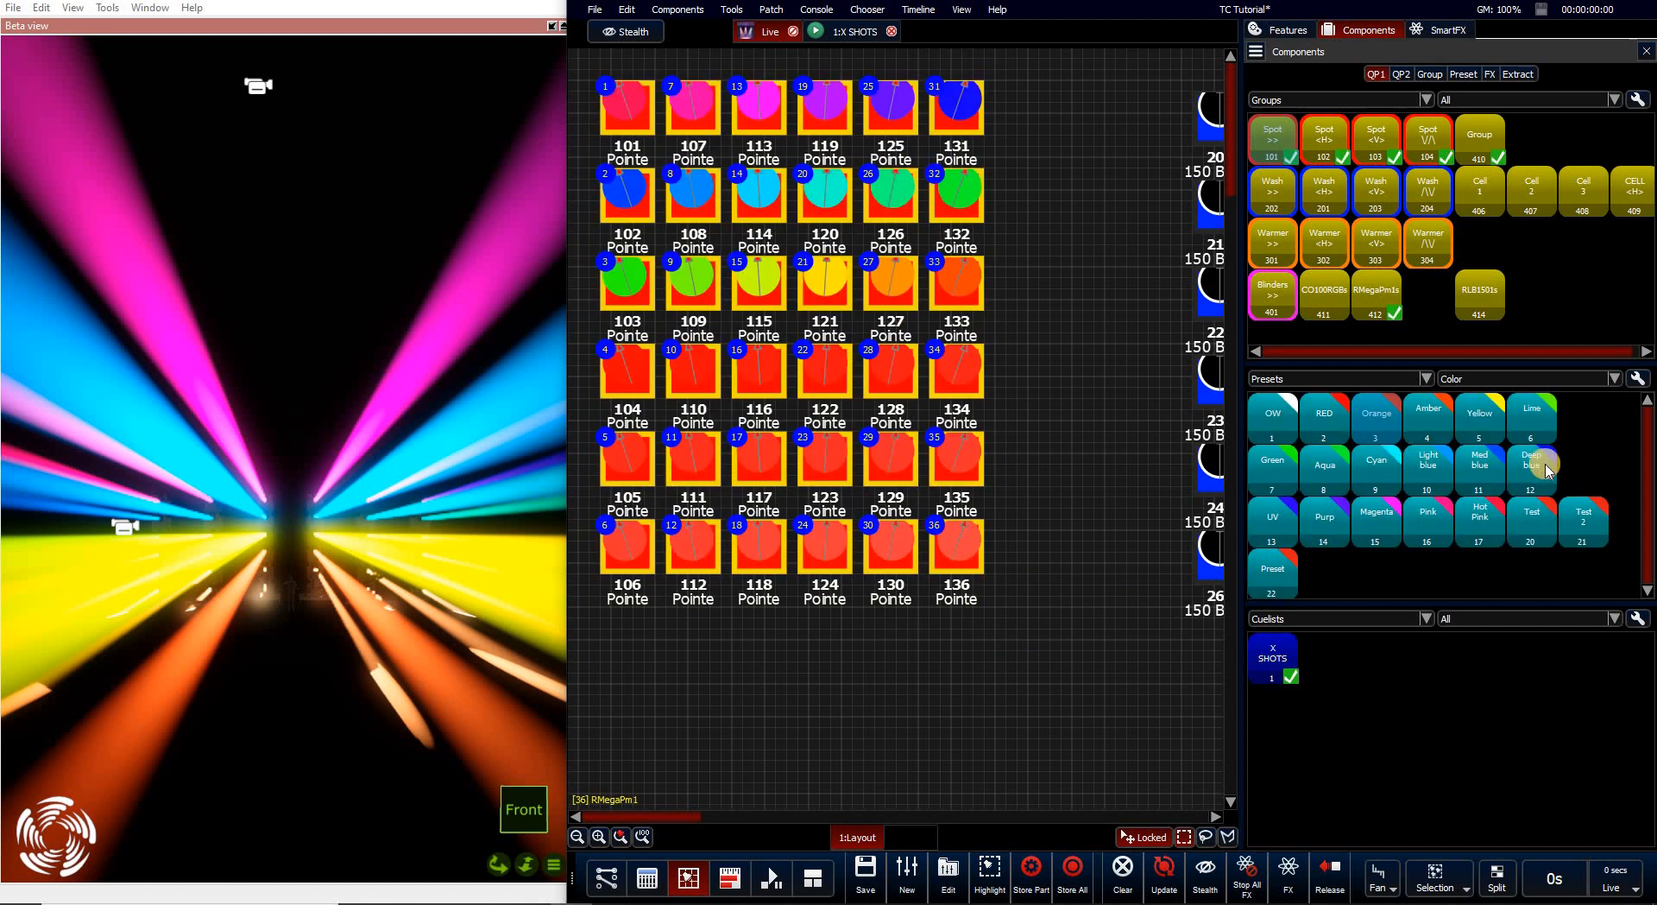
{"action": "left_click", "coordinate": [1536, 466]}
{"action": "left_click", "coordinate": [1376, 415]}
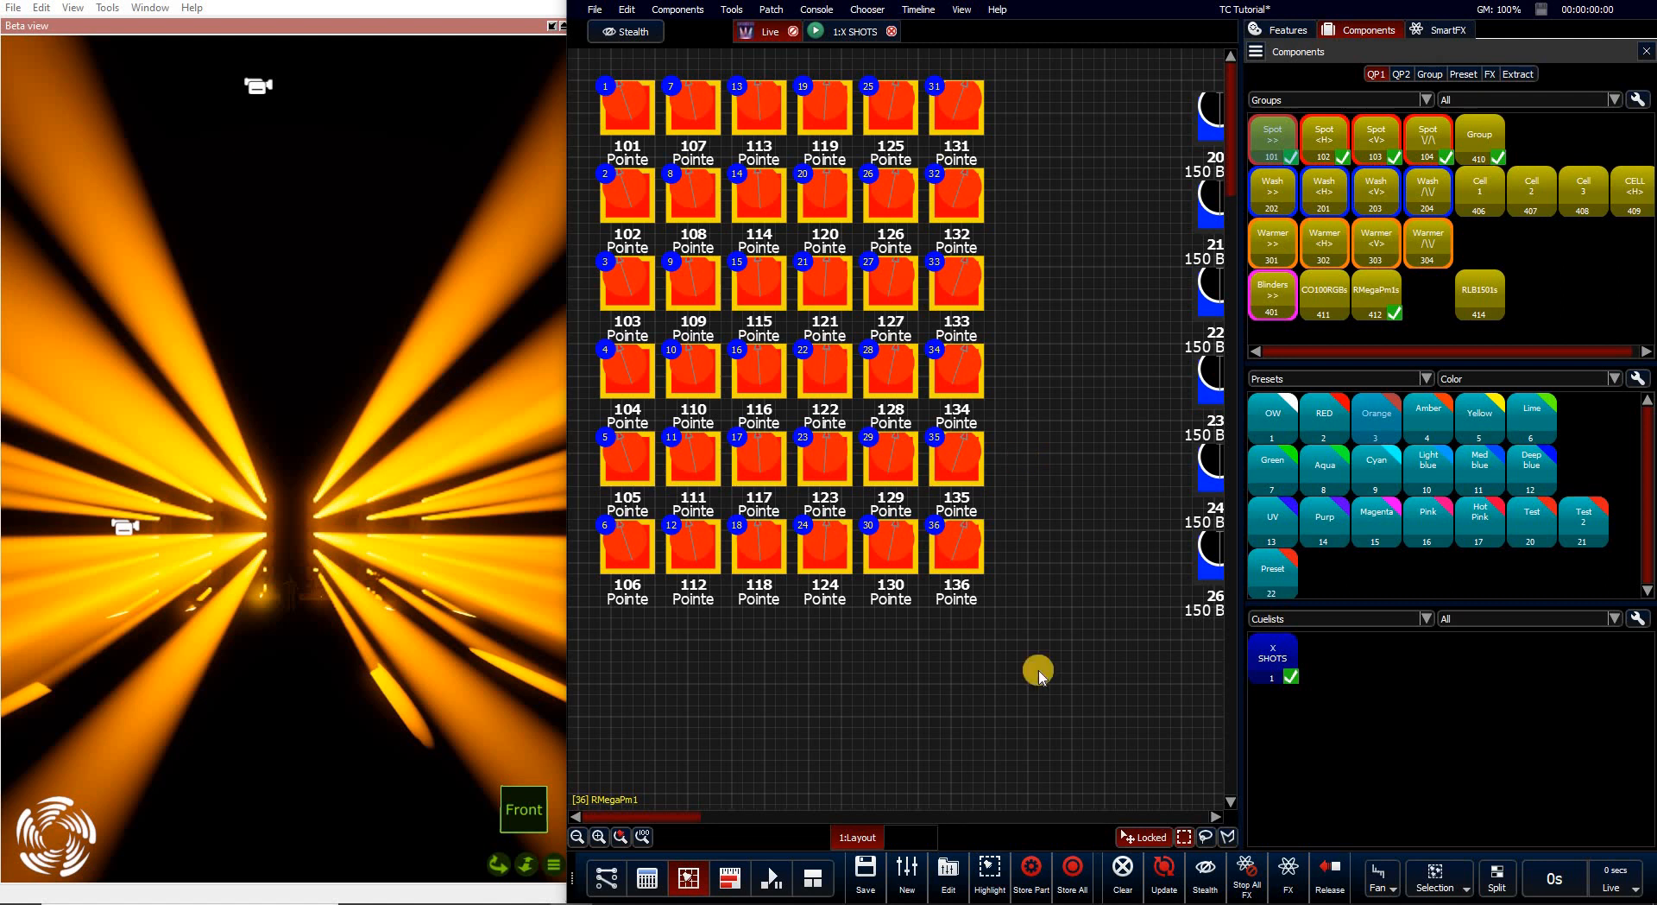
{"action": "left_click", "coordinate": [855, 37]}
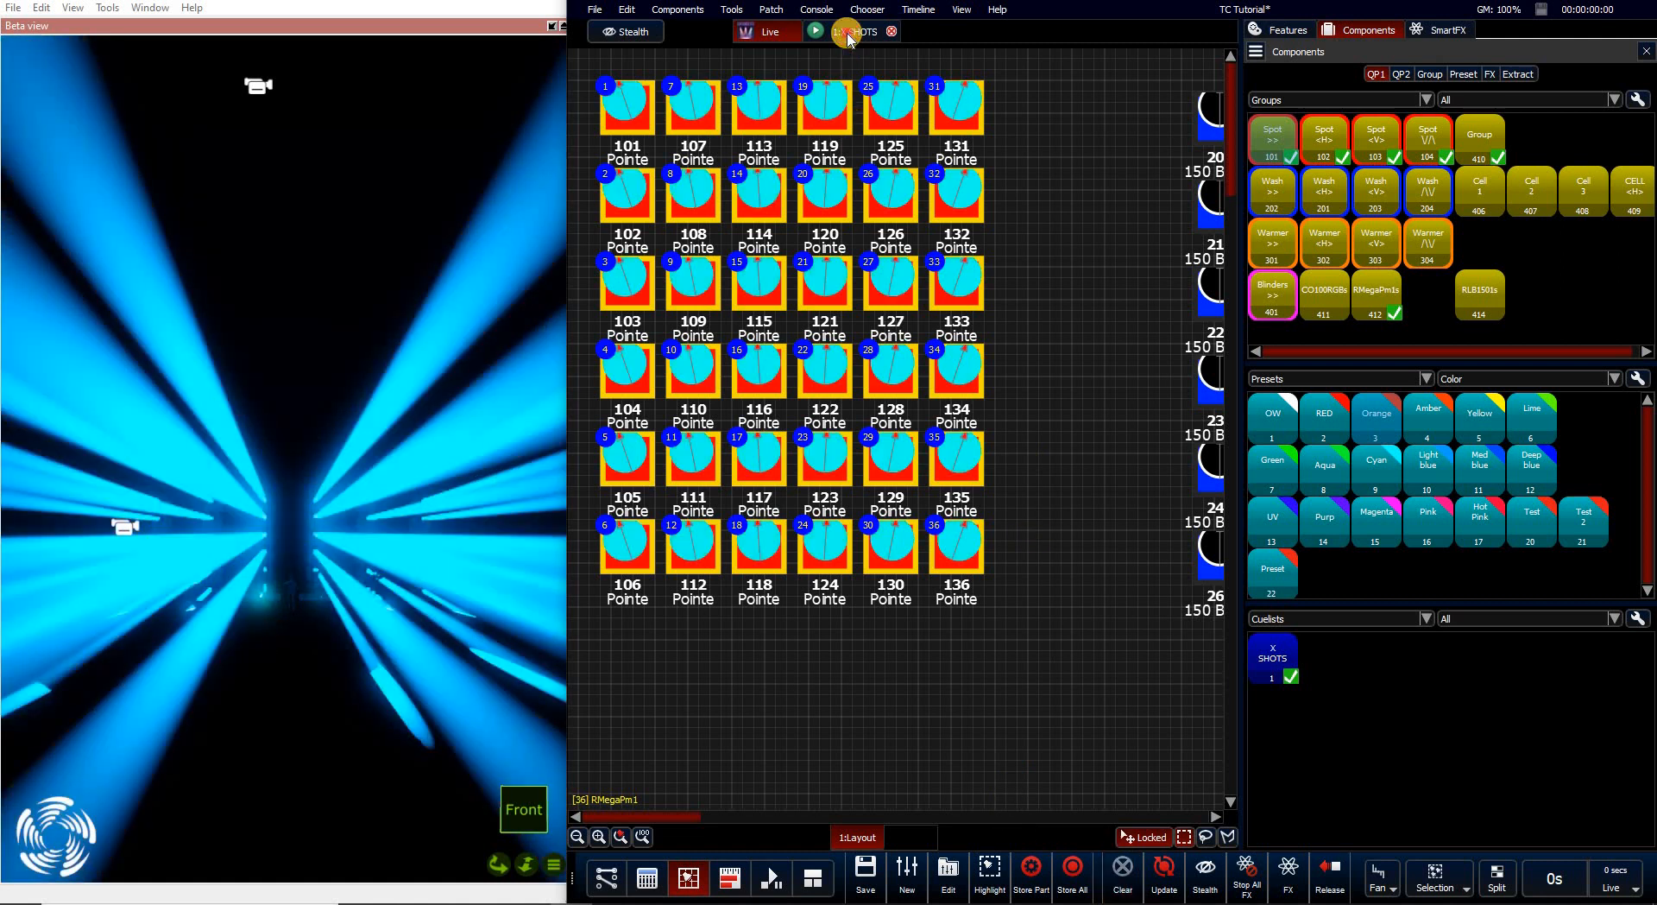
{"action": "left_click", "coordinate": [753, 33]}
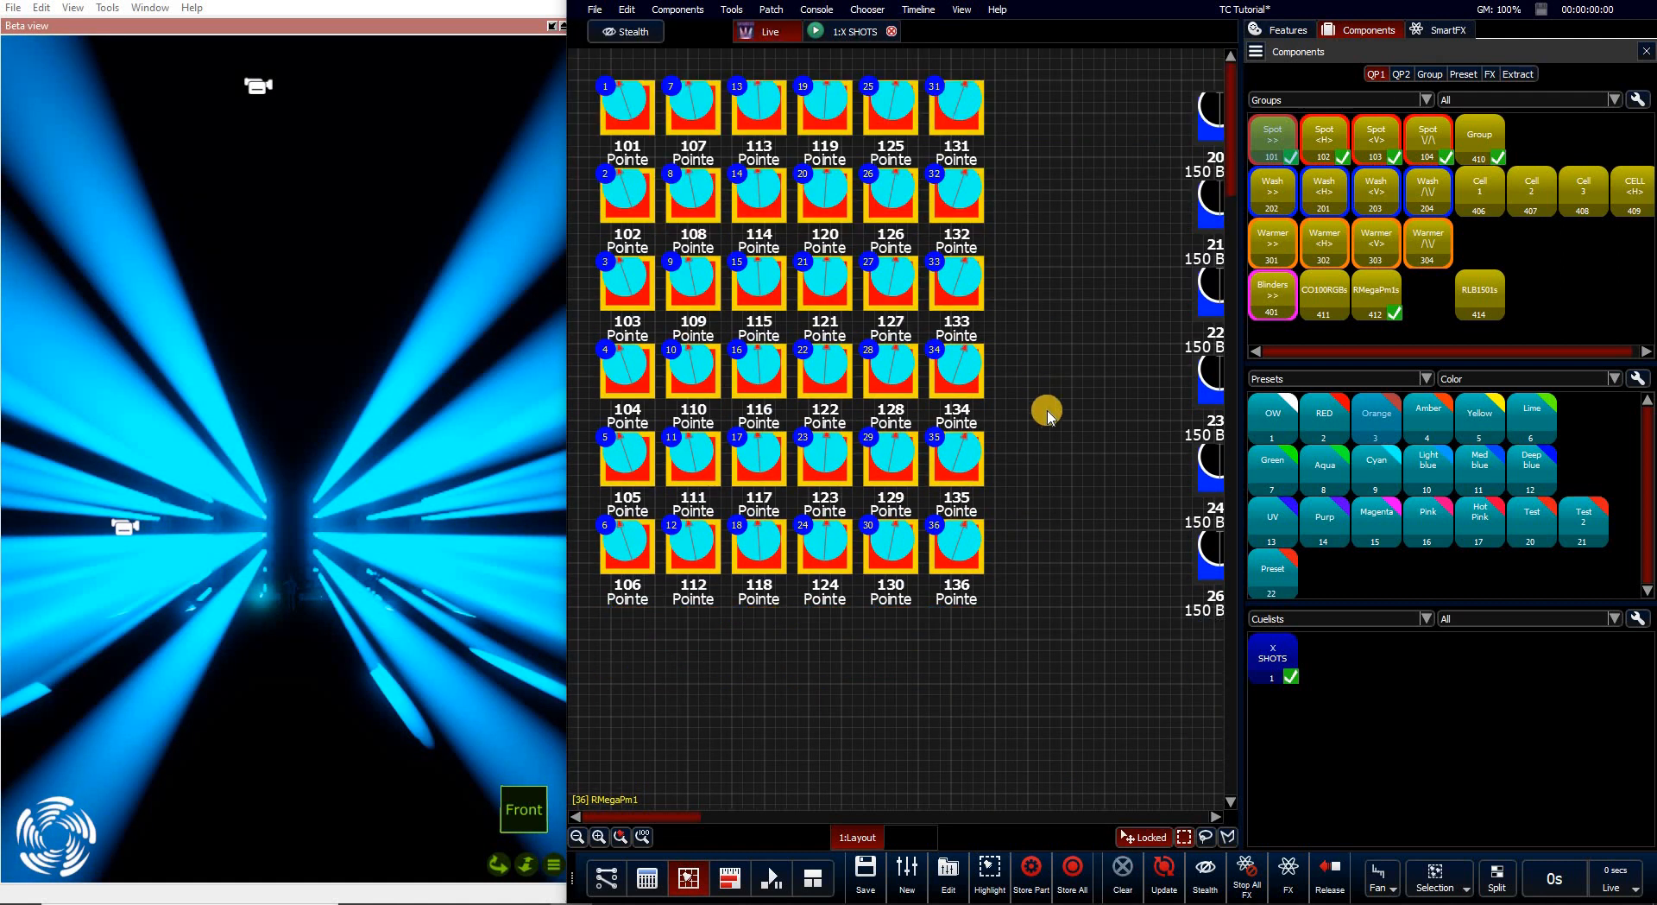
Create a new cuelist and add a second cue with a time of 10 s
{"action": "left_click", "coordinate": [918, 874]}
{"action": "left_click", "coordinate": [1196, 57]}
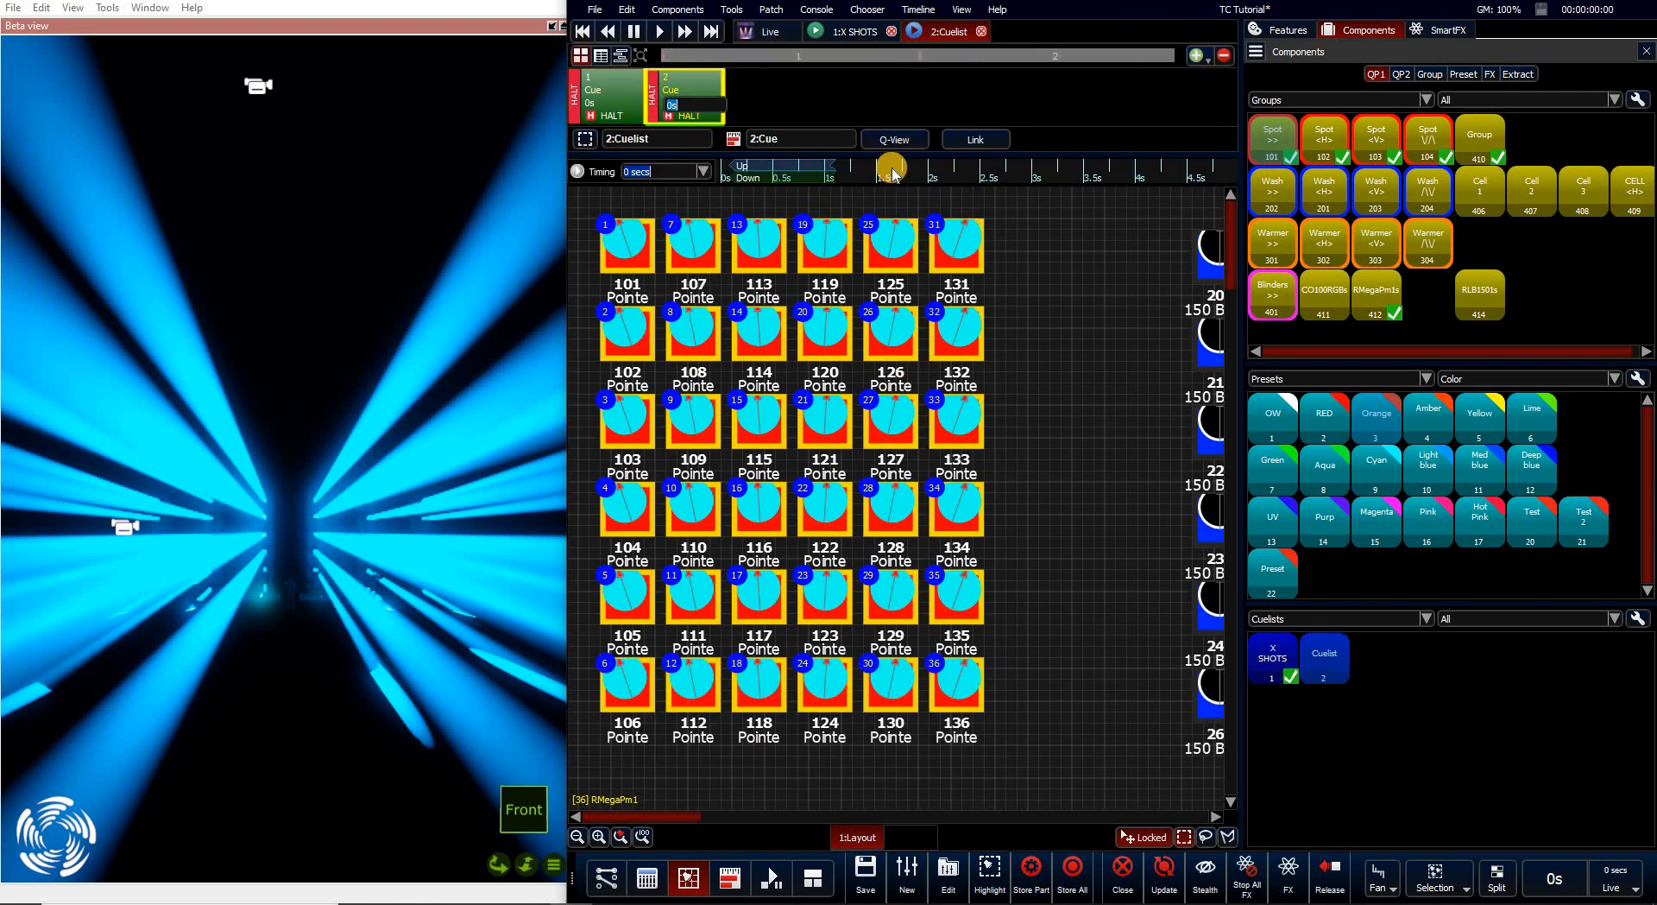
{"action": "key", "text": "Return"}
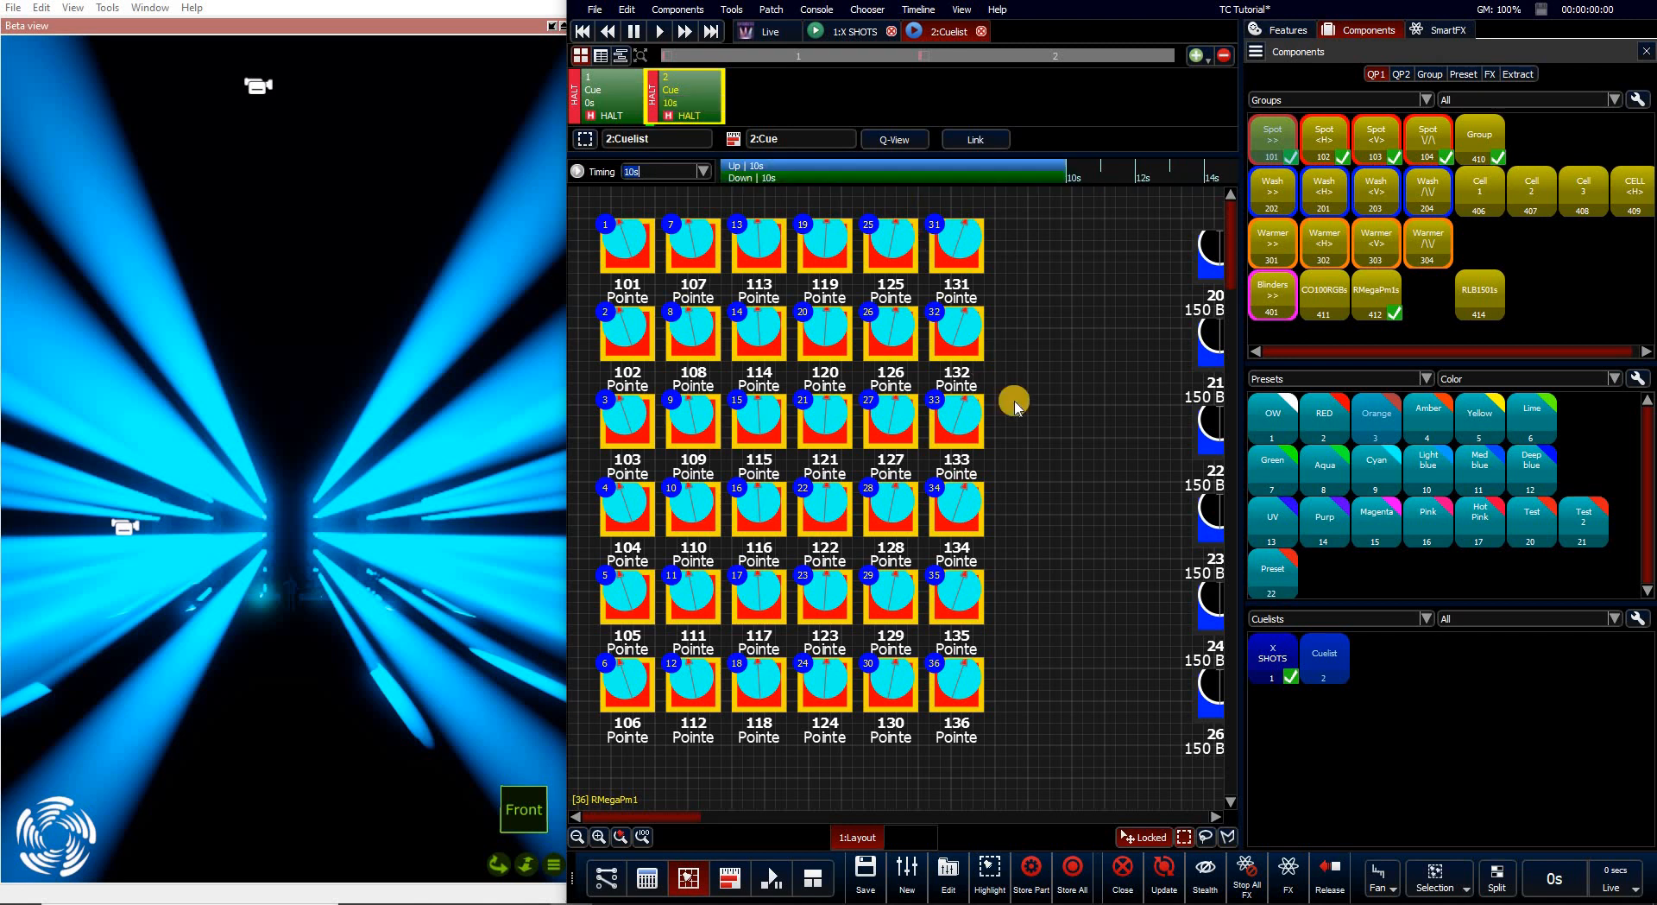
Colour the 36 Pointe fixtures with the Deep blue preset in cue 1 and the Orange preset in cue 2
{"action": "left_click", "coordinate": [1014, 406]}
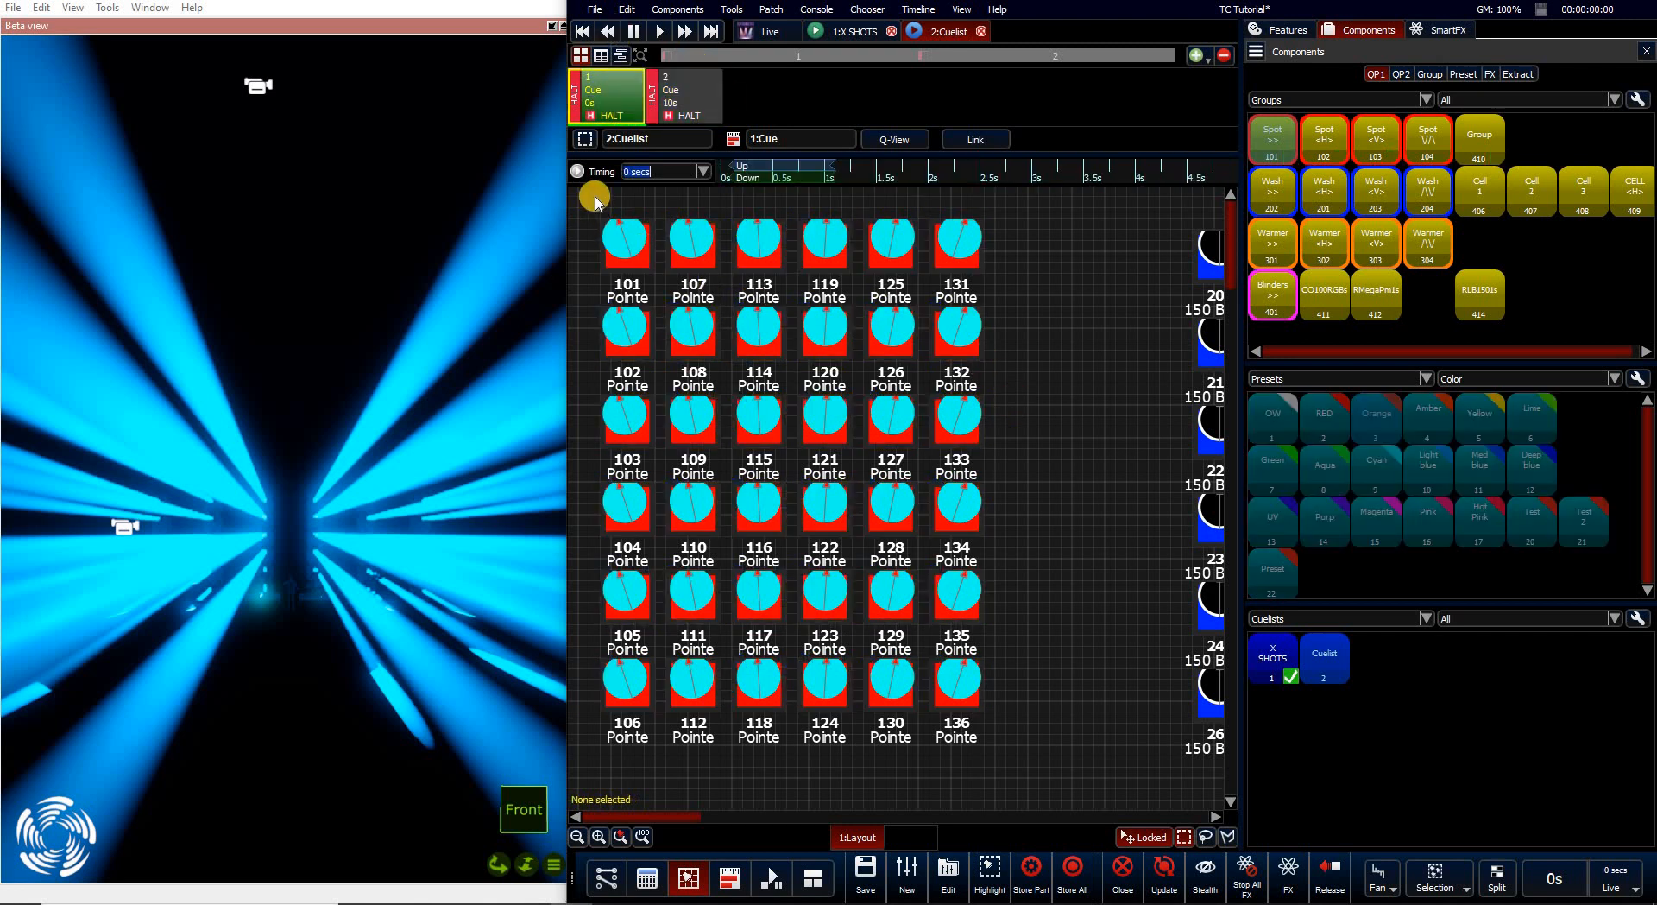
{"action": "left_click_drag", "start_coordinate": [595, 196], "coordinate": [1057, 713]}
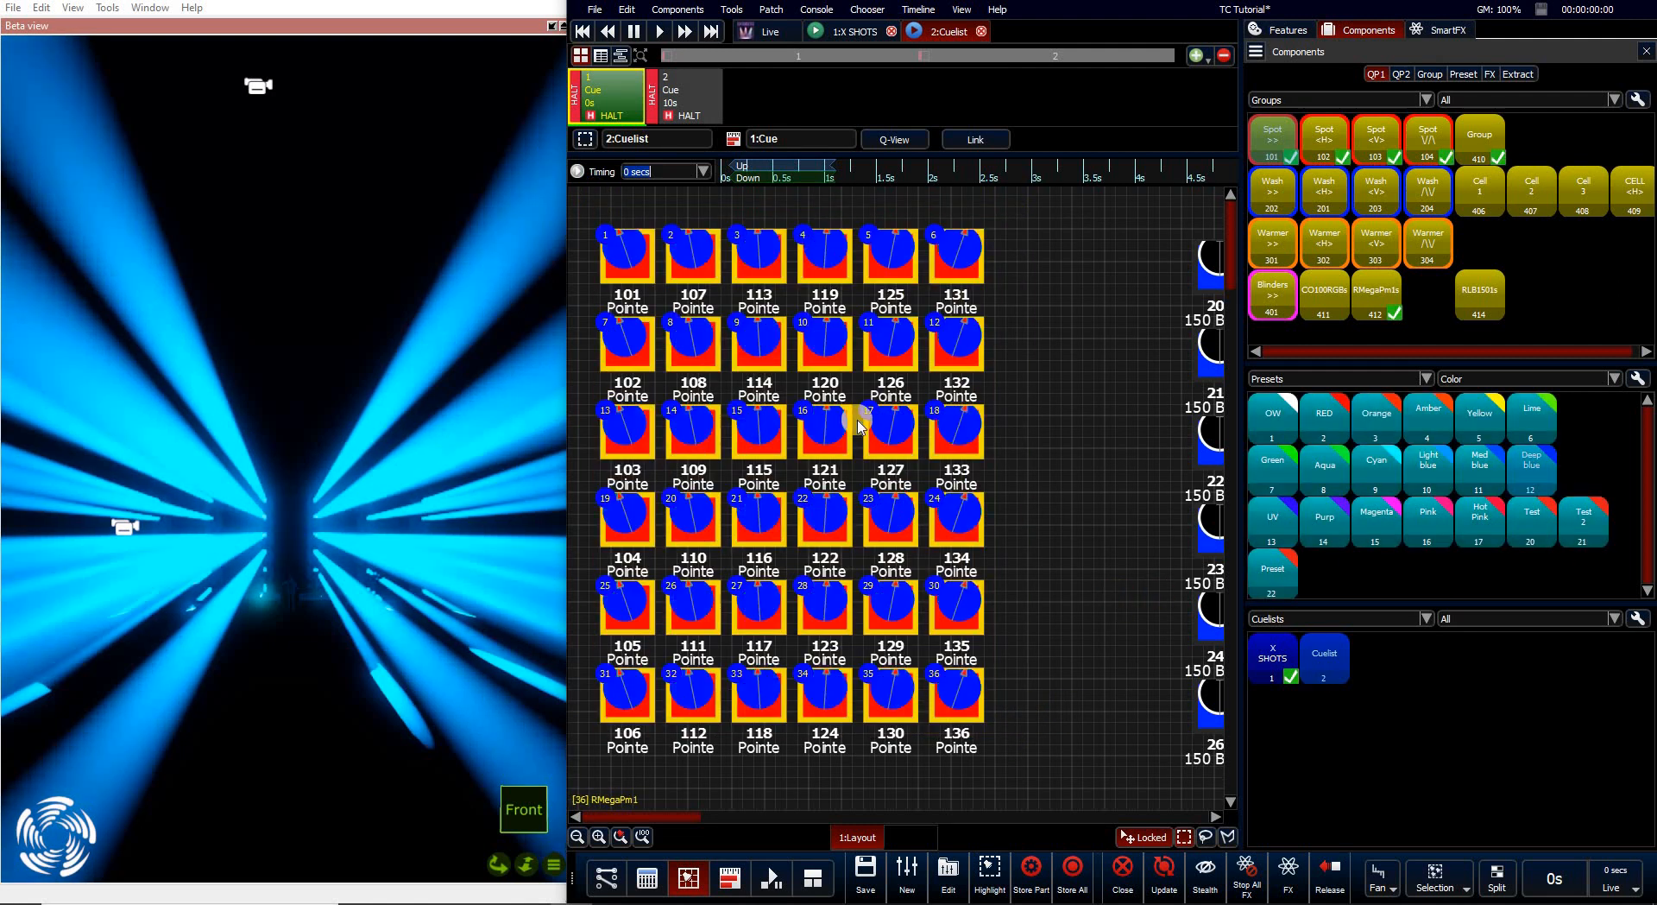
{"action": "left_click", "coordinate": [685, 31]}
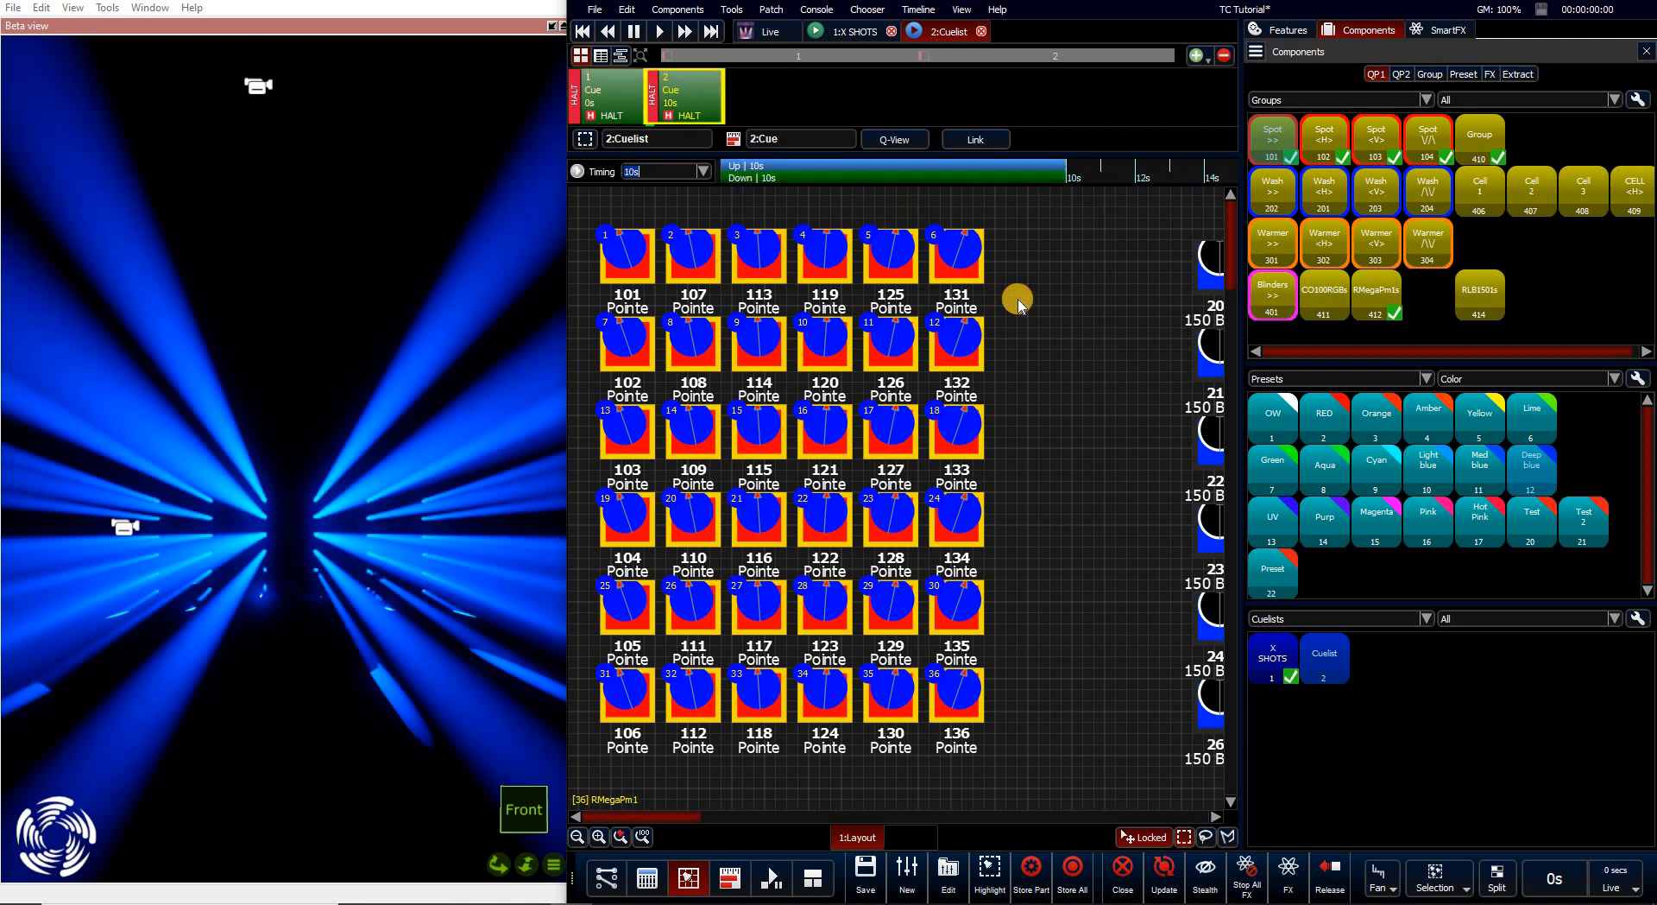
{"action": "left_click", "coordinate": [1381, 412]}
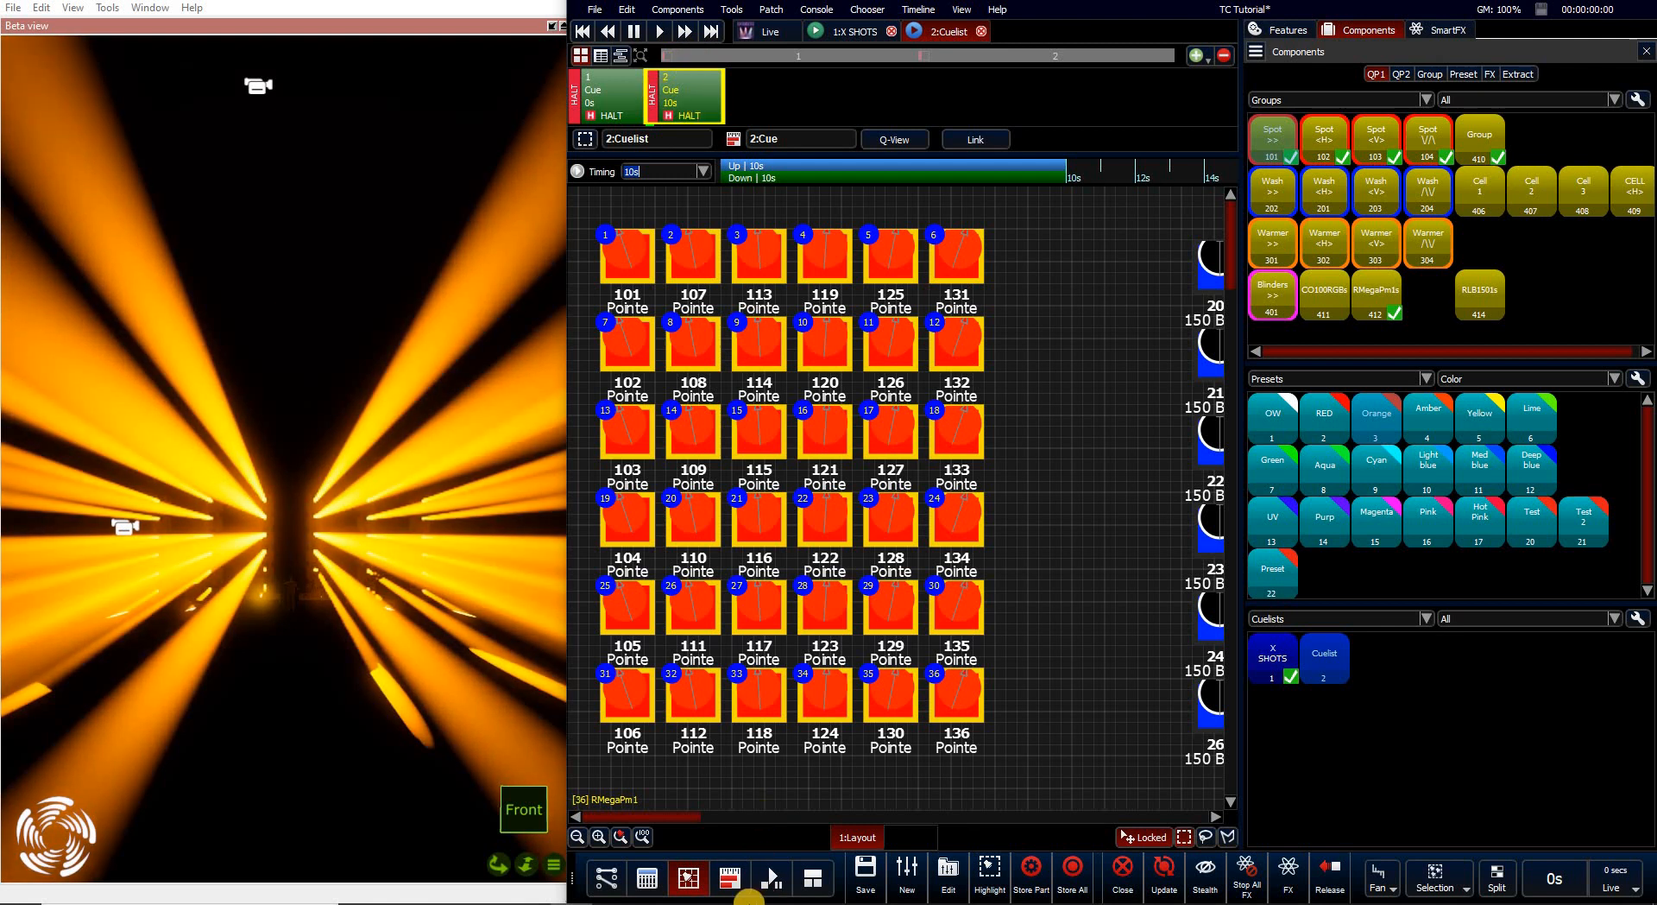
Expand cue 2's Color events per fixture in the timeline and fan their durations from 1 s to 10 s
{"action": "left_click", "coordinate": [729, 879]}
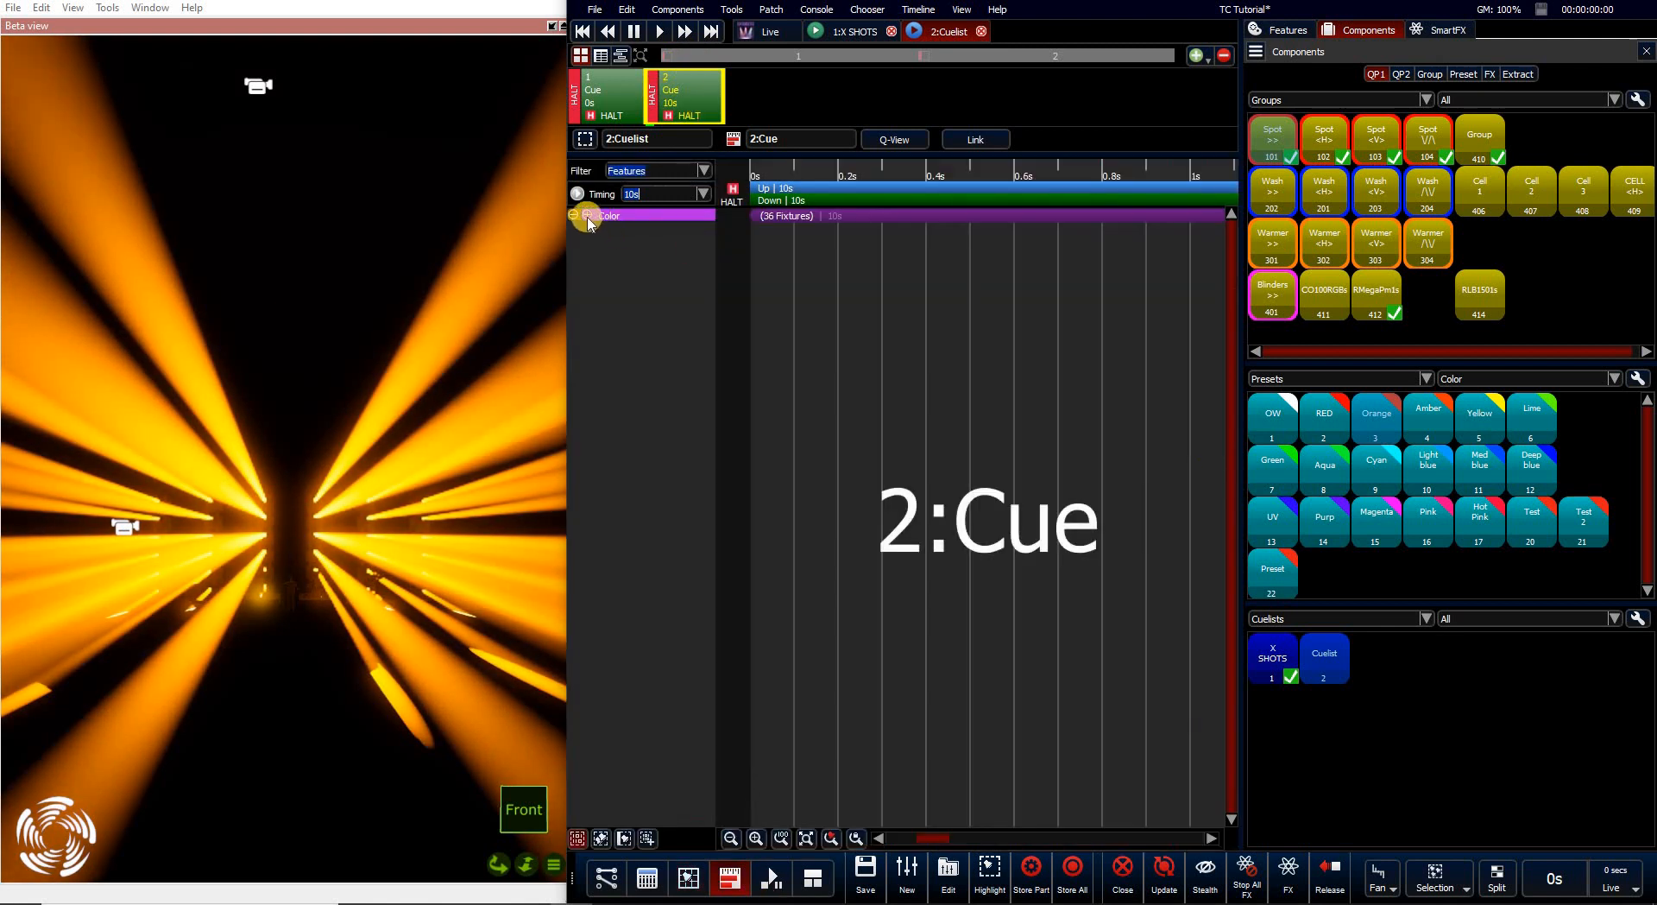
{"action": "left_click", "coordinate": [587, 216]}
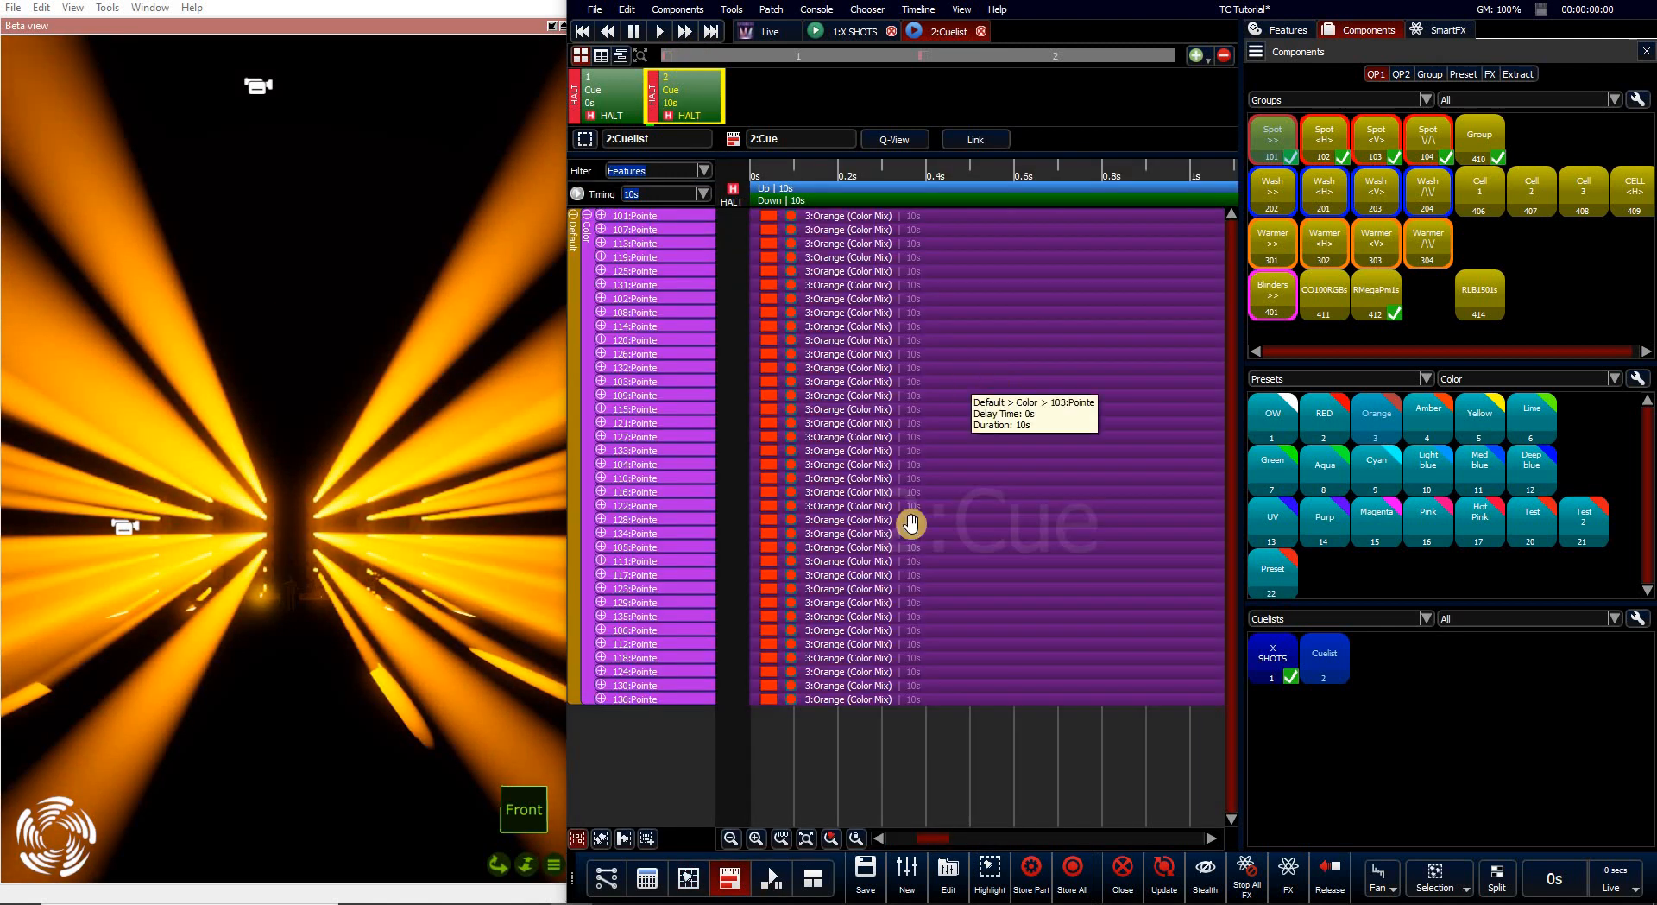
{"action": "left_click_drag", "start_coordinate": [965, 760], "coordinate": [955, 208]}
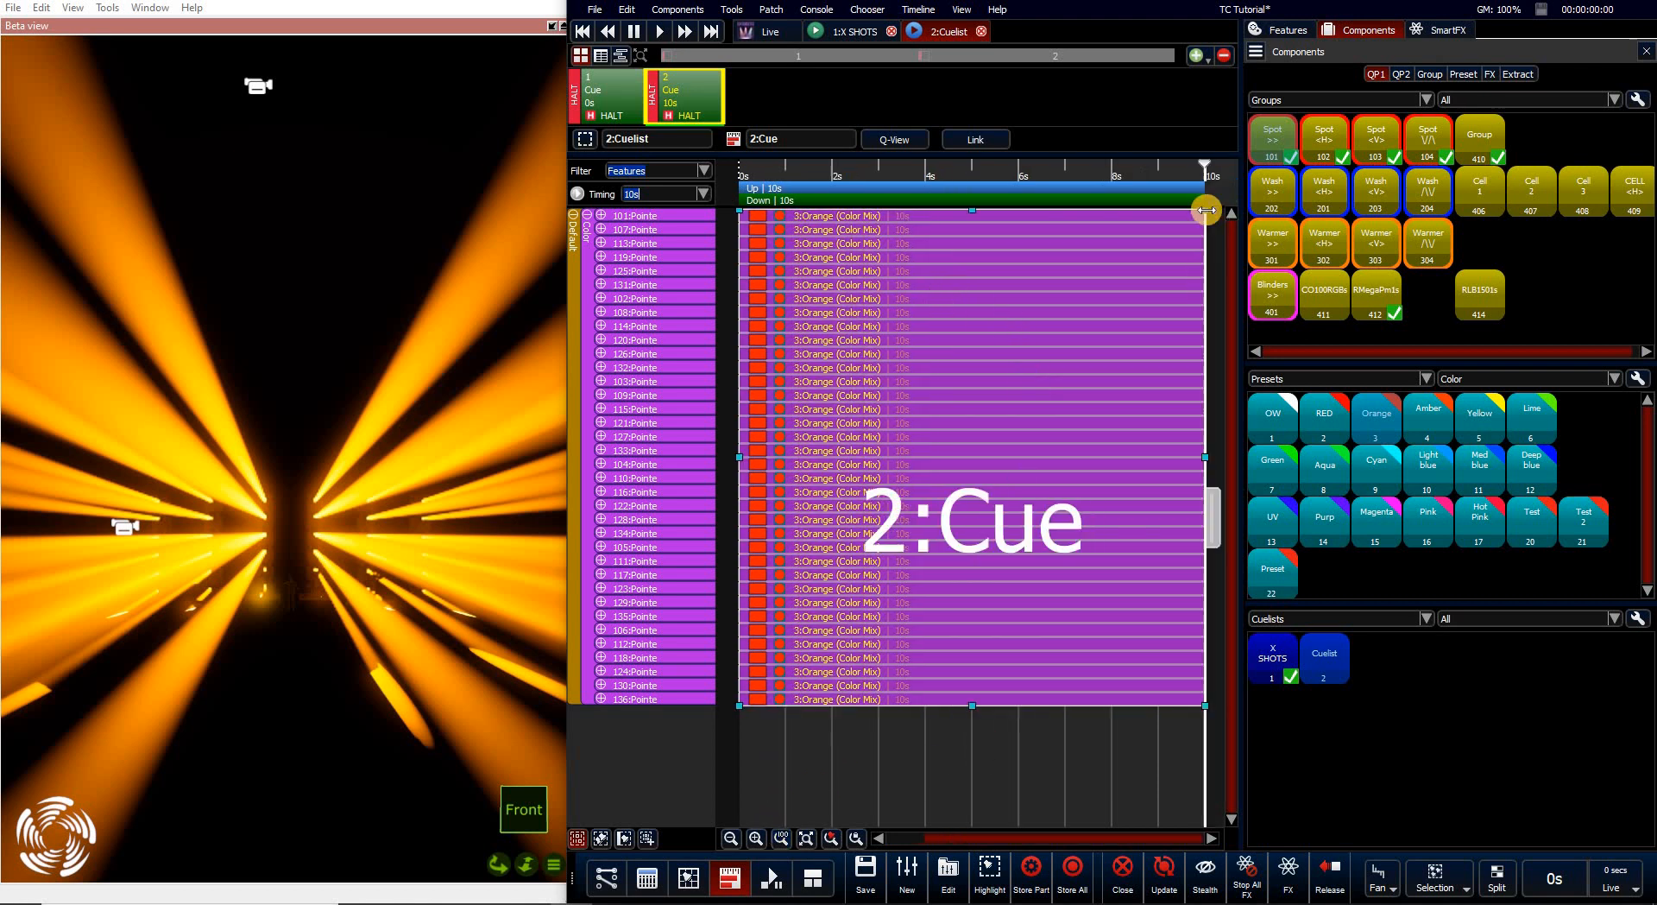
{"action": "left_click_drag", "start_coordinate": [1206, 210], "coordinate": [957, 412]}
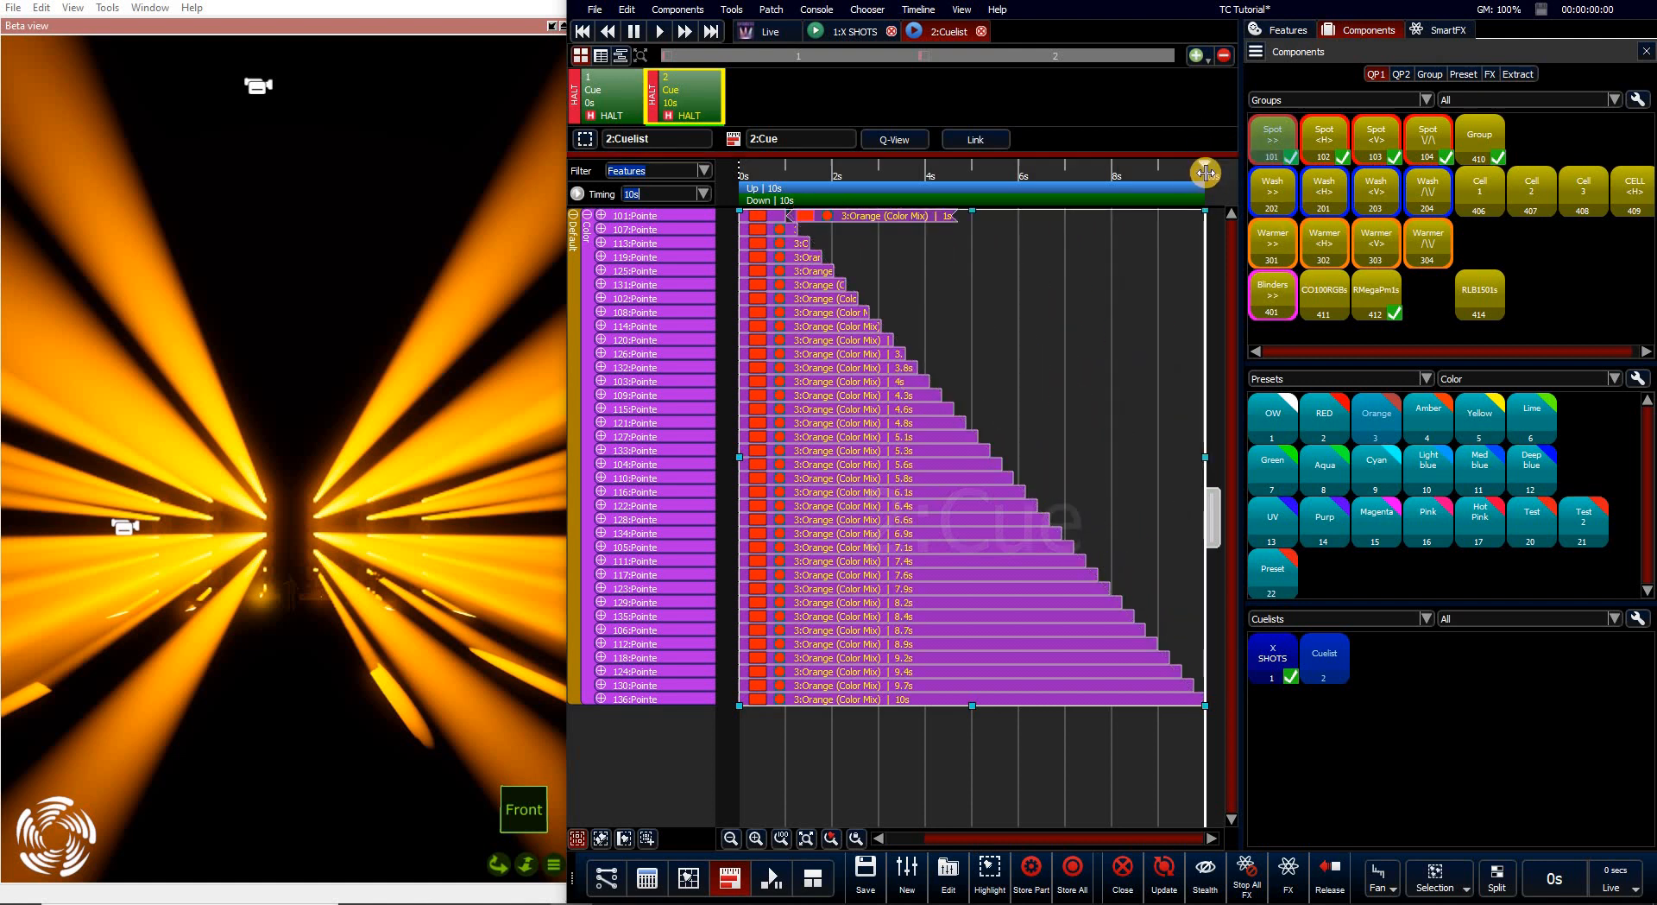
Scrub through cue 2 to preview the colour fade, and fan the Color events' start delays from 0 to about 7 s
{"action": "mouse_move", "coordinate": [1205, 171]}
{"action": "left_mouse_down"}
{"action": "mouse_move", "coordinate": [751, 192]}
{"action": "mouse_move", "coordinate": [1099, 241]}
{"action": "mouse_move", "coordinate": [769, 329]}
{"action": "mouse_move", "coordinate": [1046, 366]}
{"action": "mouse_move", "coordinate": [1138, 357]}
{"action": "mouse_move", "coordinate": [799, 384]}
{"action": "mouse_move", "coordinate": [946, 405]}
{"action": "mouse_move", "coordinate": [909, 374]}
{"action": "left_mouse_up"}
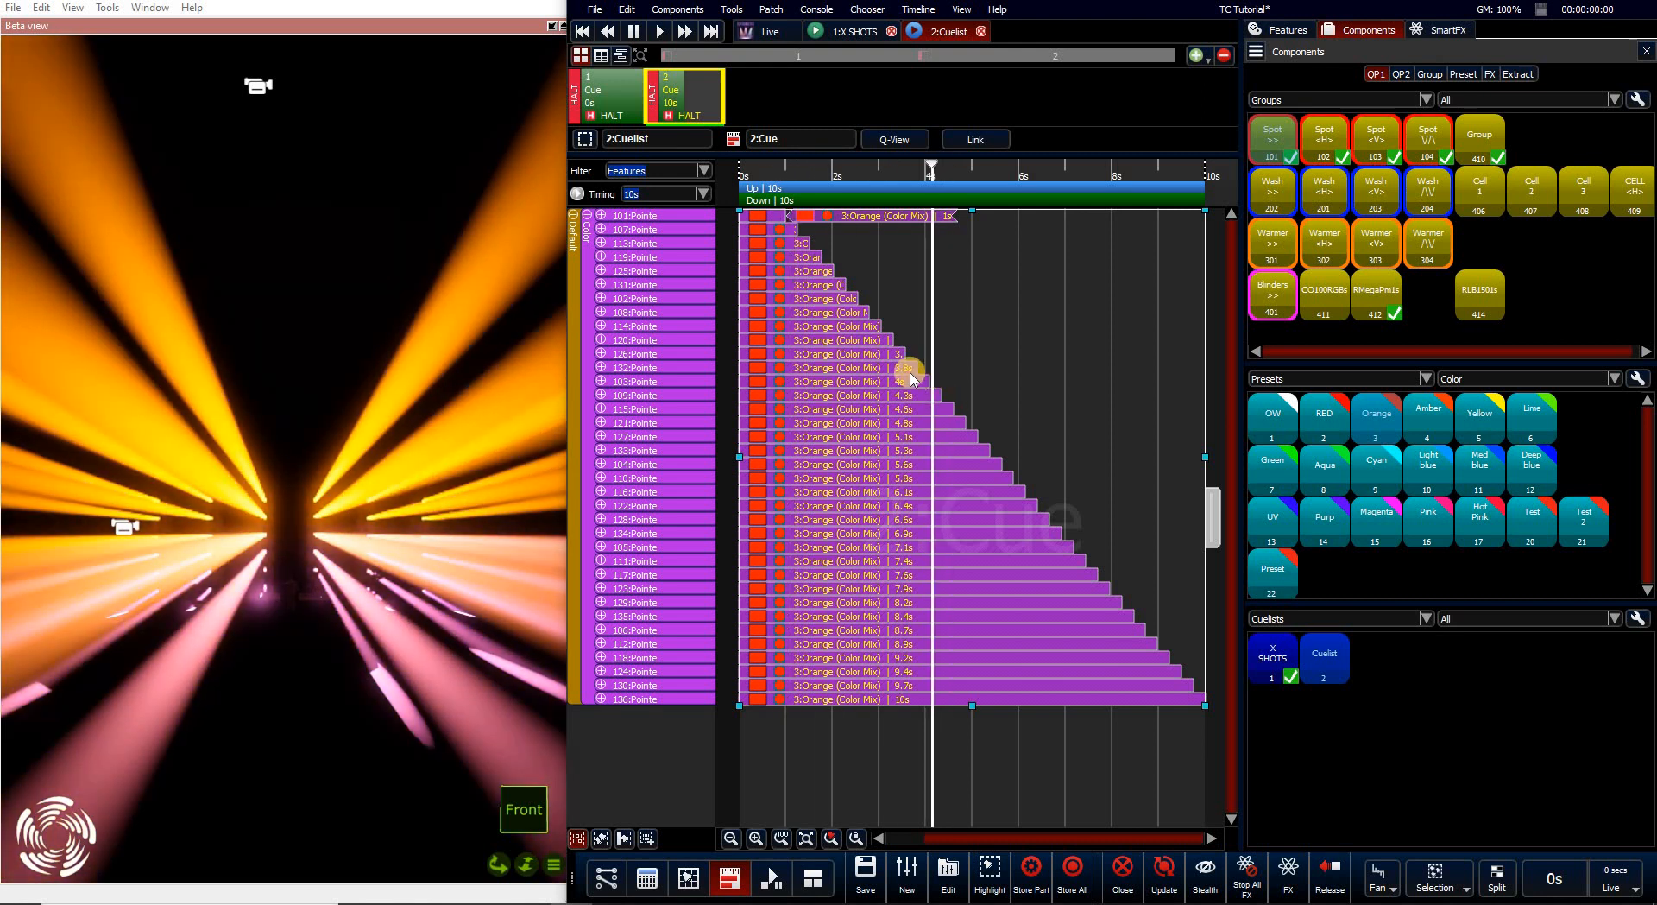
{"action": "left_click_drag", "start_coordinate": [936, 169], "coordinate": [979, 267]}
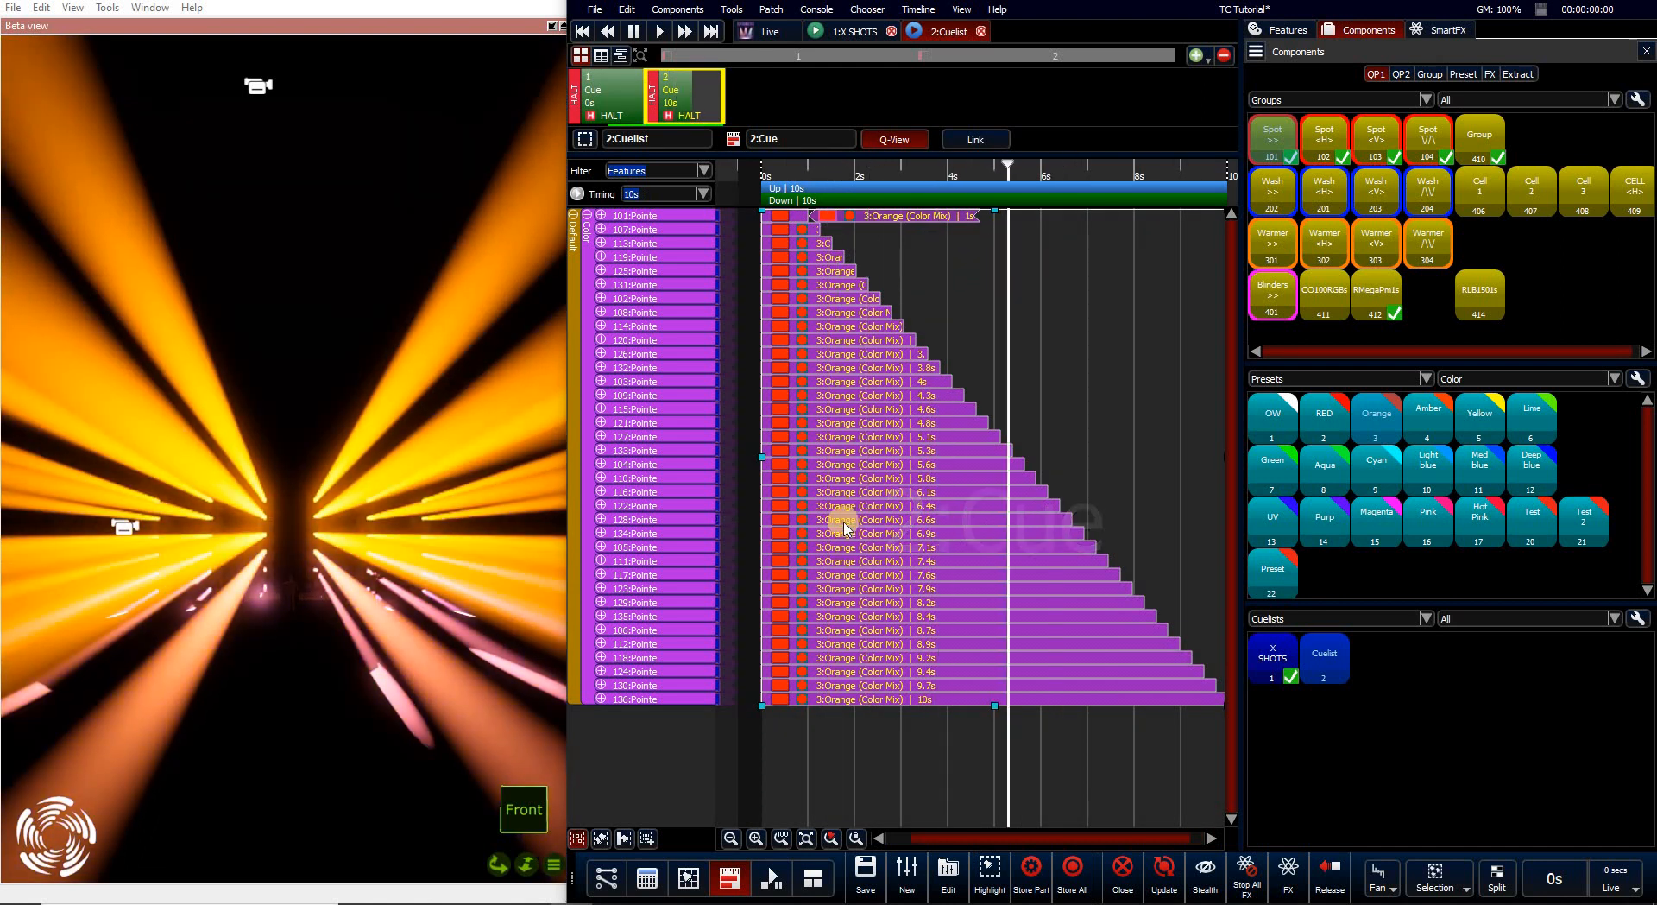
{"action": "left_click_drag", "start_coordinate": [760, 711], "coordinate": [1108, 672]}
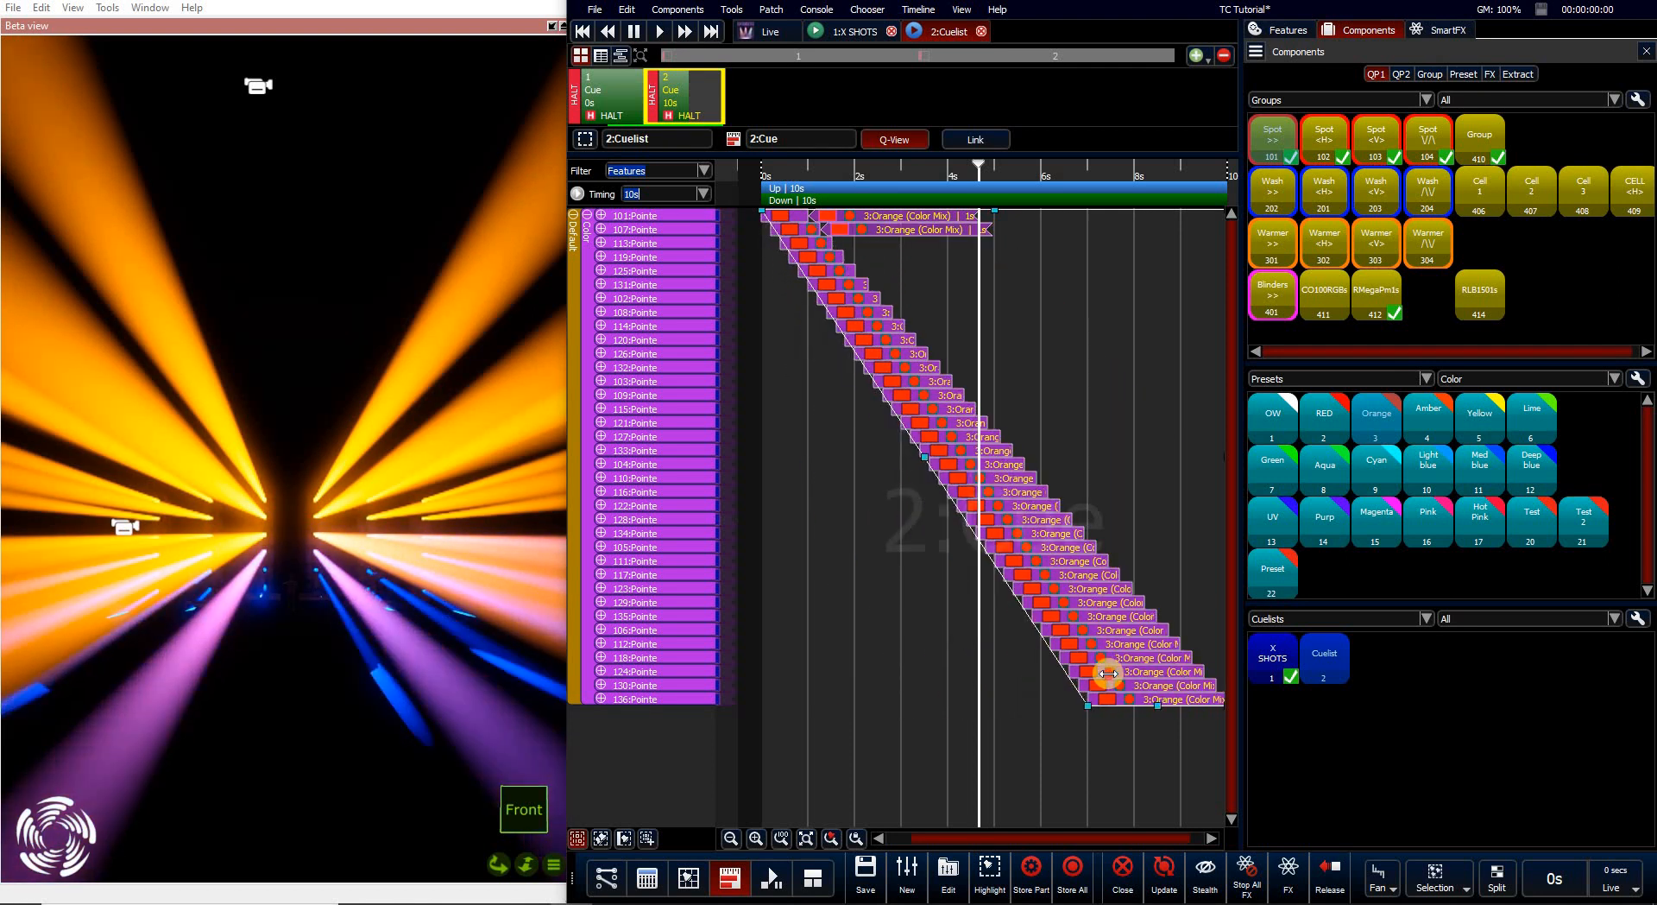
Store the selected fixtures' full colour output at about 2.8 s of cue 2 as new cue 3 in the same cuelist
{"action": "left_click_drag", "start_coordinate": [980, 164], "coordinate": [890, 180]}
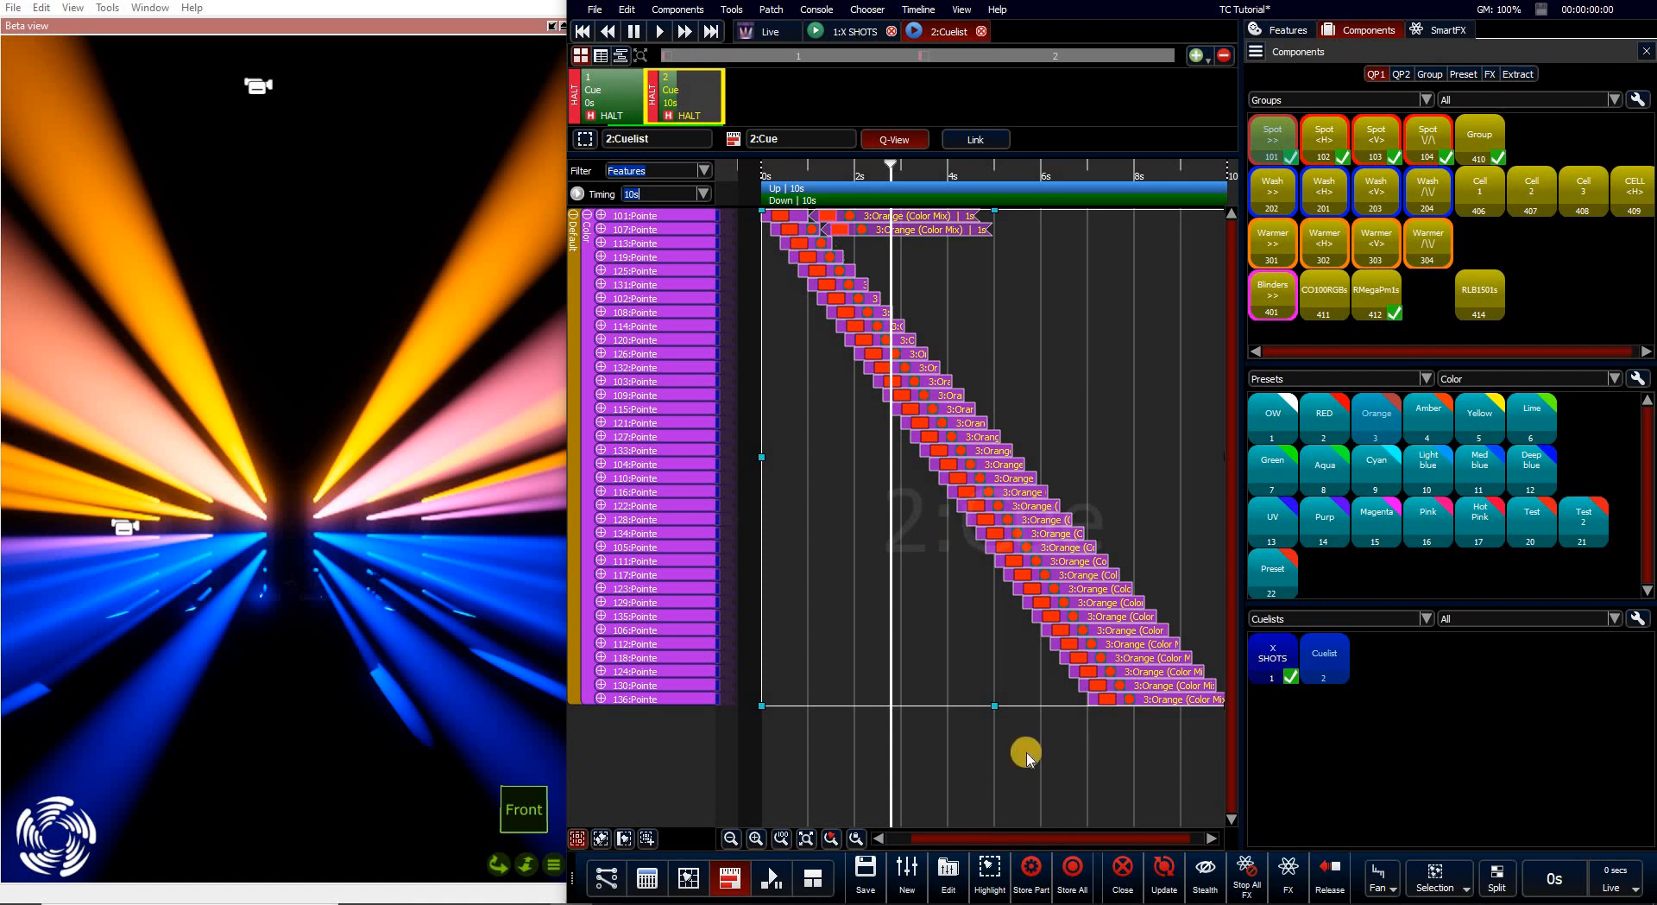
{"action": "left_click", "coordinate": [1040, 857]}
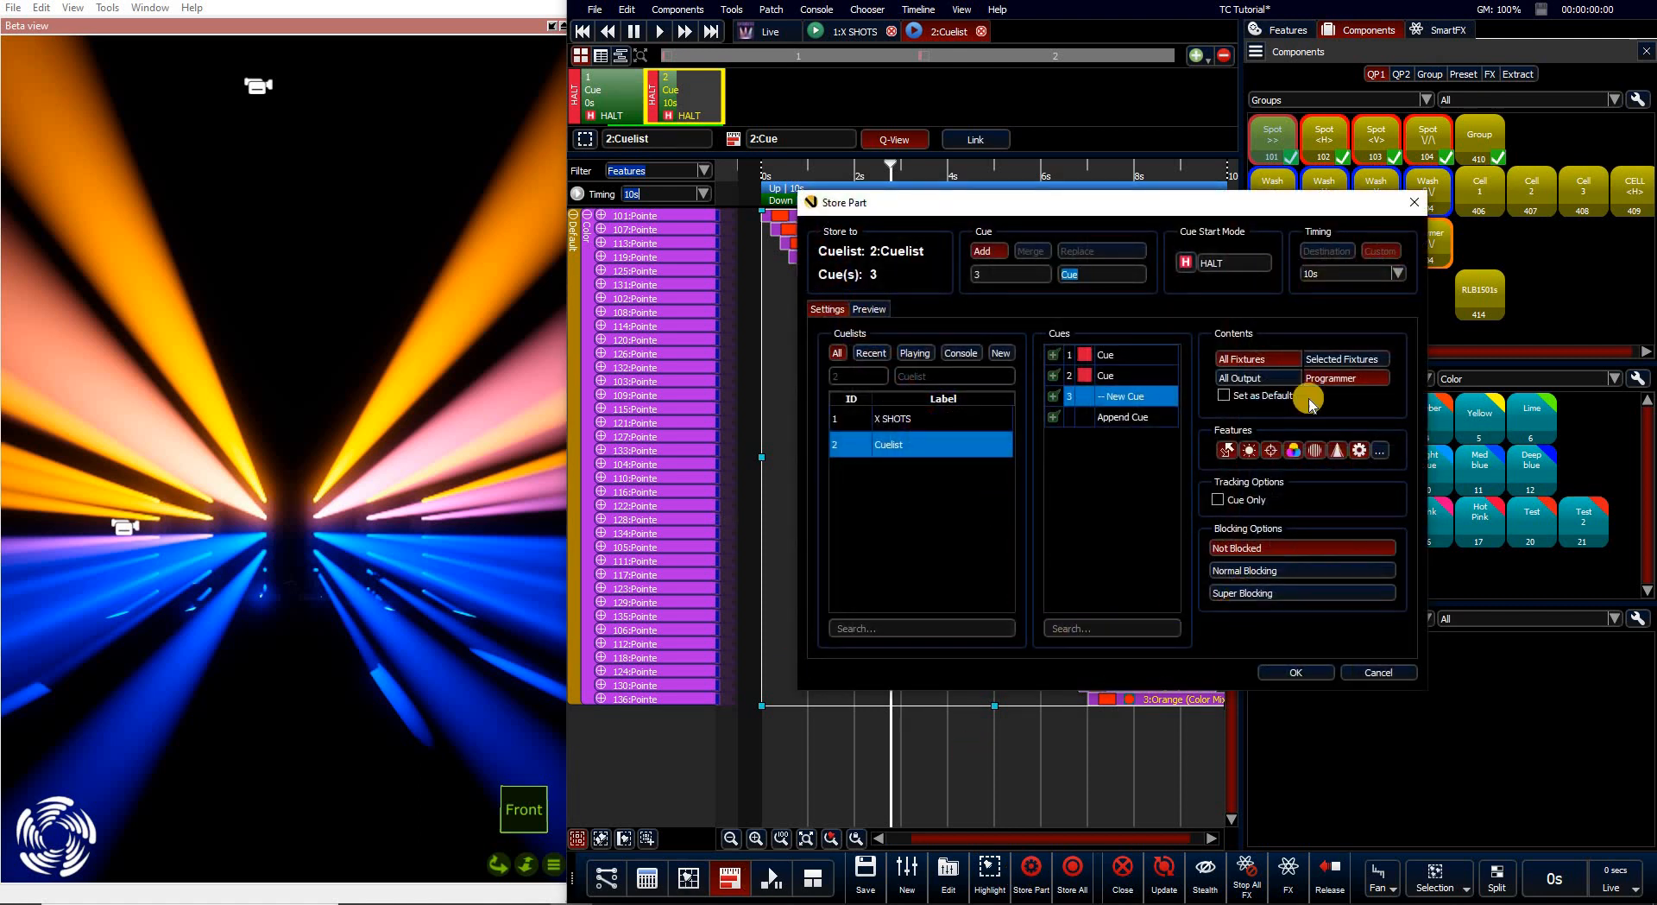
{"action": "left_click", "coordinate": [1364, 360]}
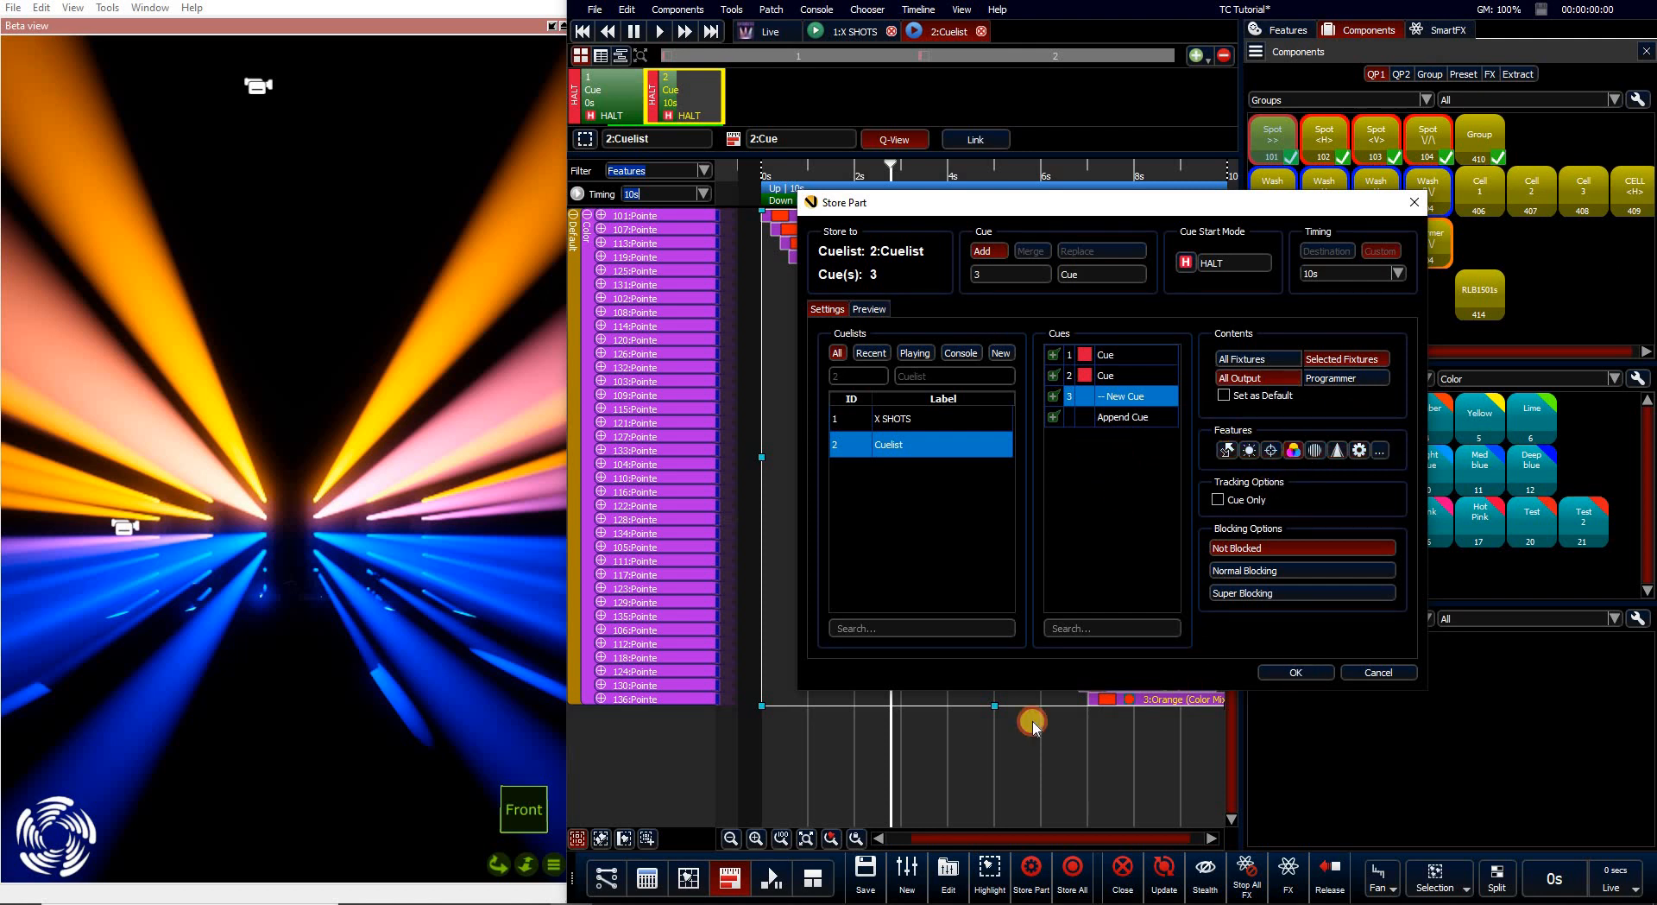
{"action": "key", "text": "Return"}
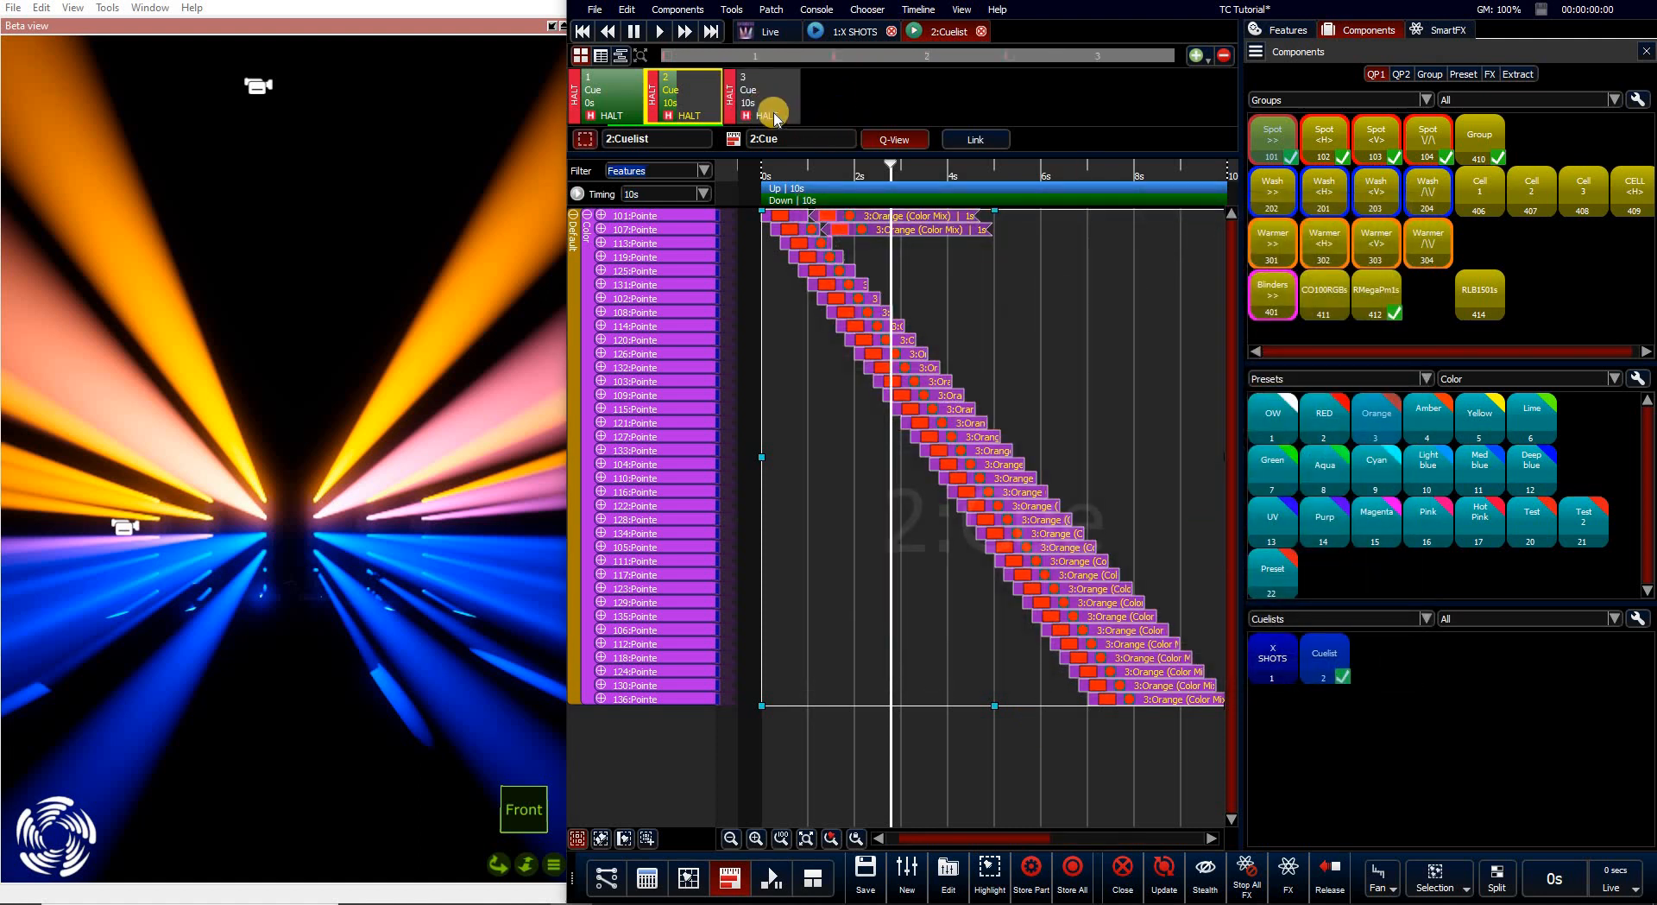
Set cue 3's time to 0 s and advance playback to it
{"action": "left_click", "coordinate": [764, 106]}
{"action": "type", "text": "0"}
{"action": "key", "text": "Return"}
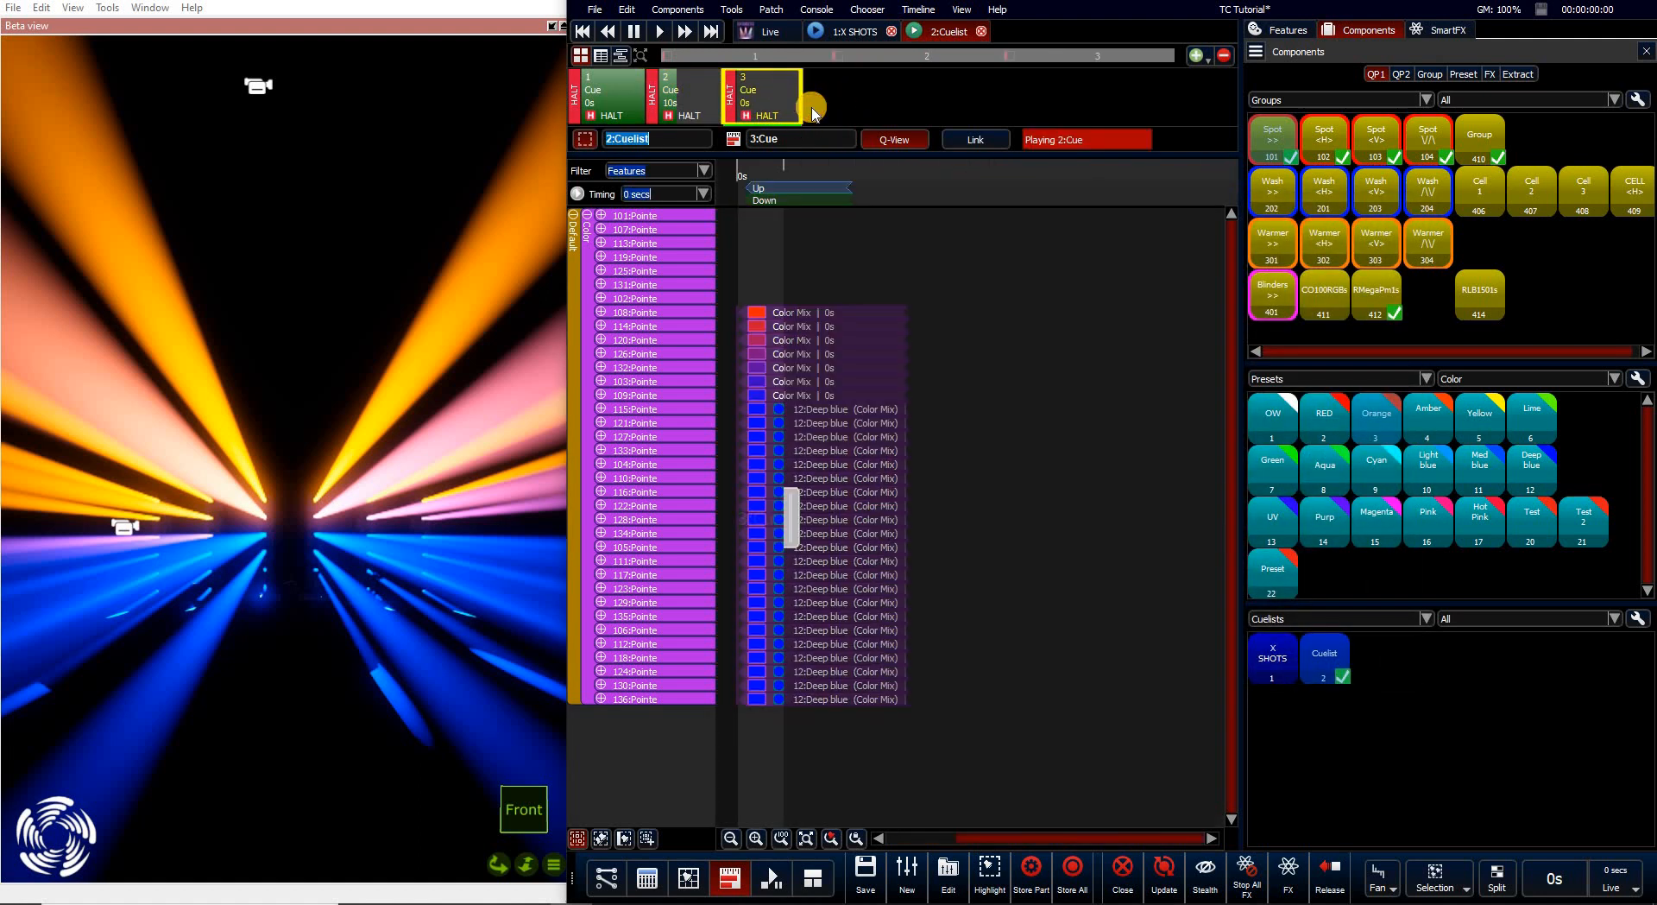
{"action": "left_click", "coordinate": [683, 31]}
{"action": "left_click", "coordinate": [391, 284]}
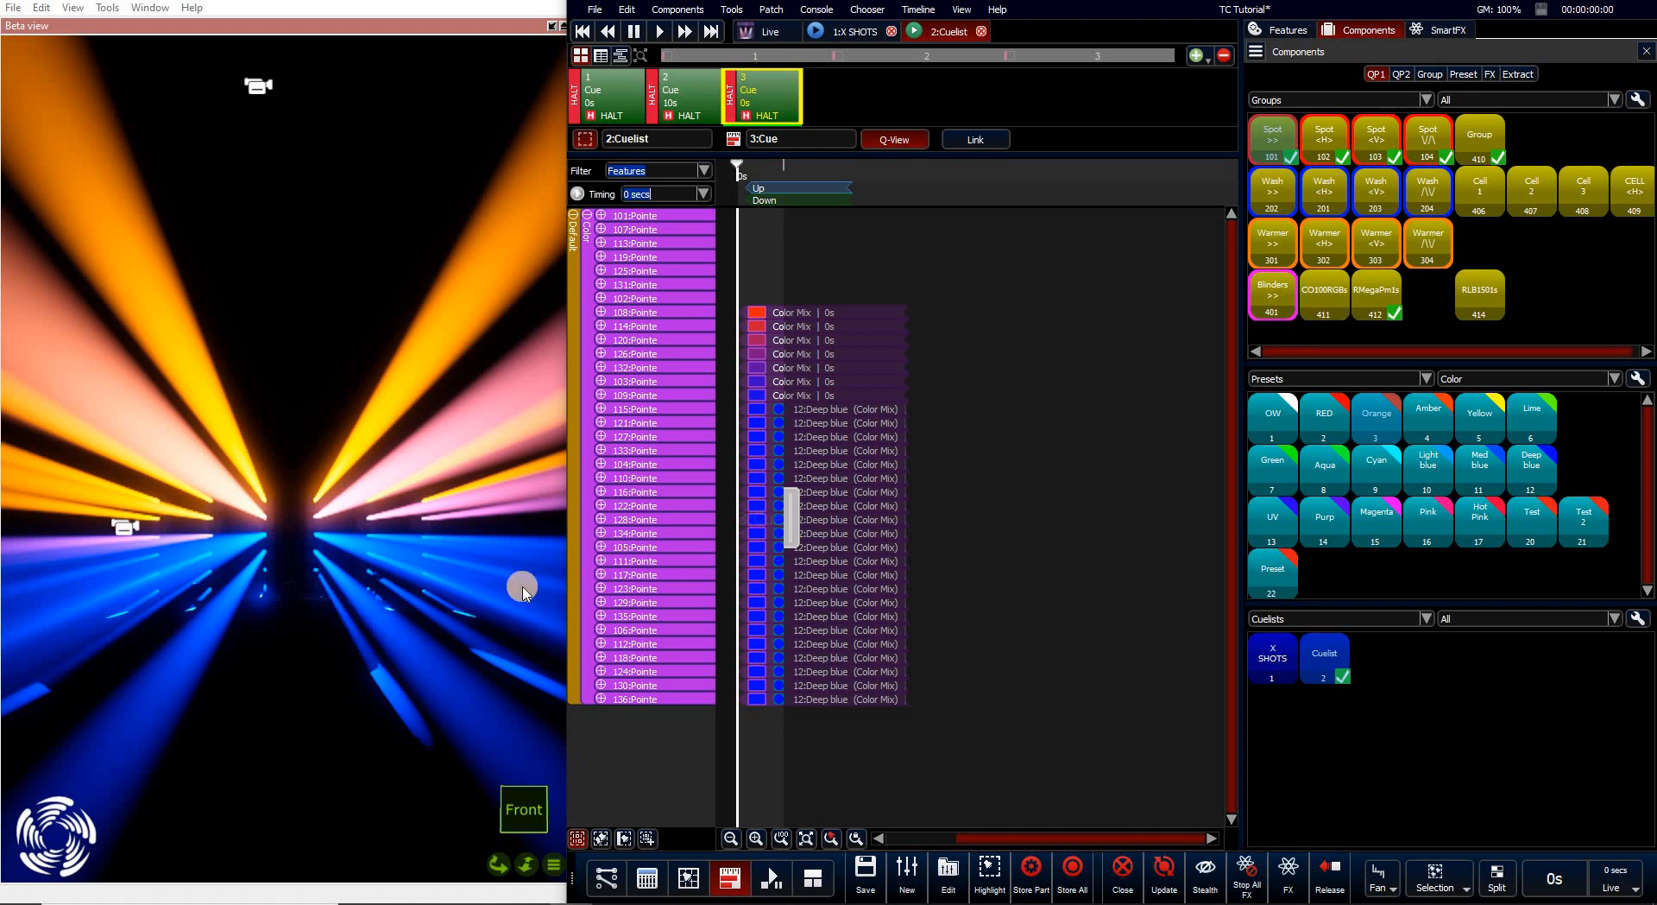
Show cue 3 in the fixture layout with nothing selected, framed on the Pointe fixtures
{"action": "left_click", "coordinate": [696, 882]}
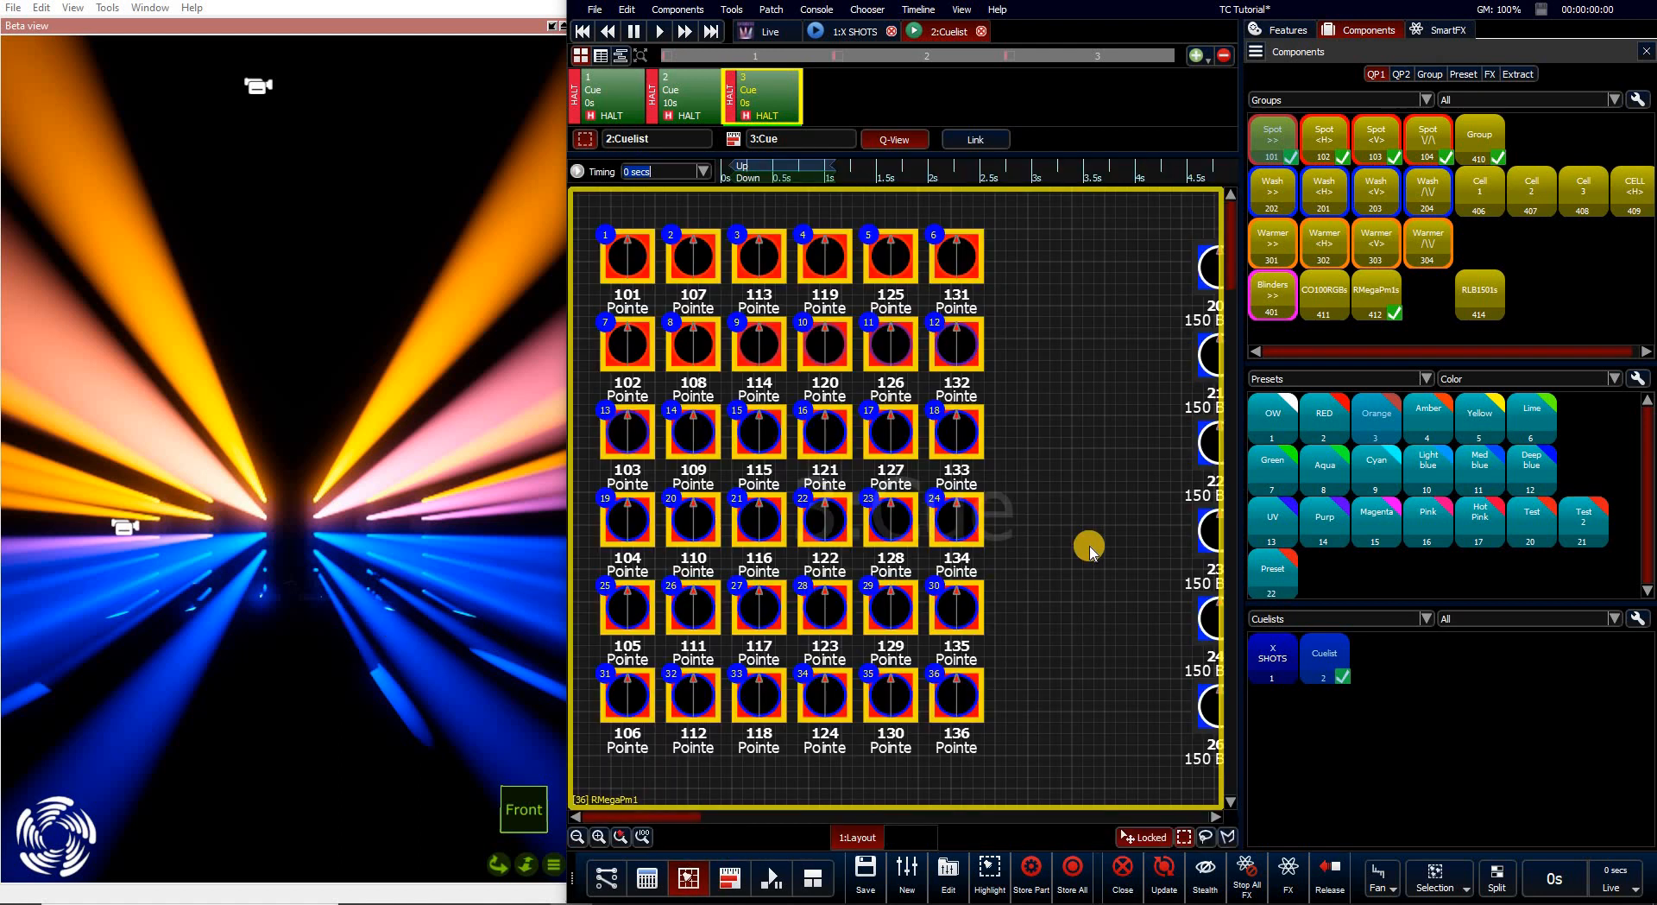
{"action": "left_click", "coordinate": [1089, 547]}
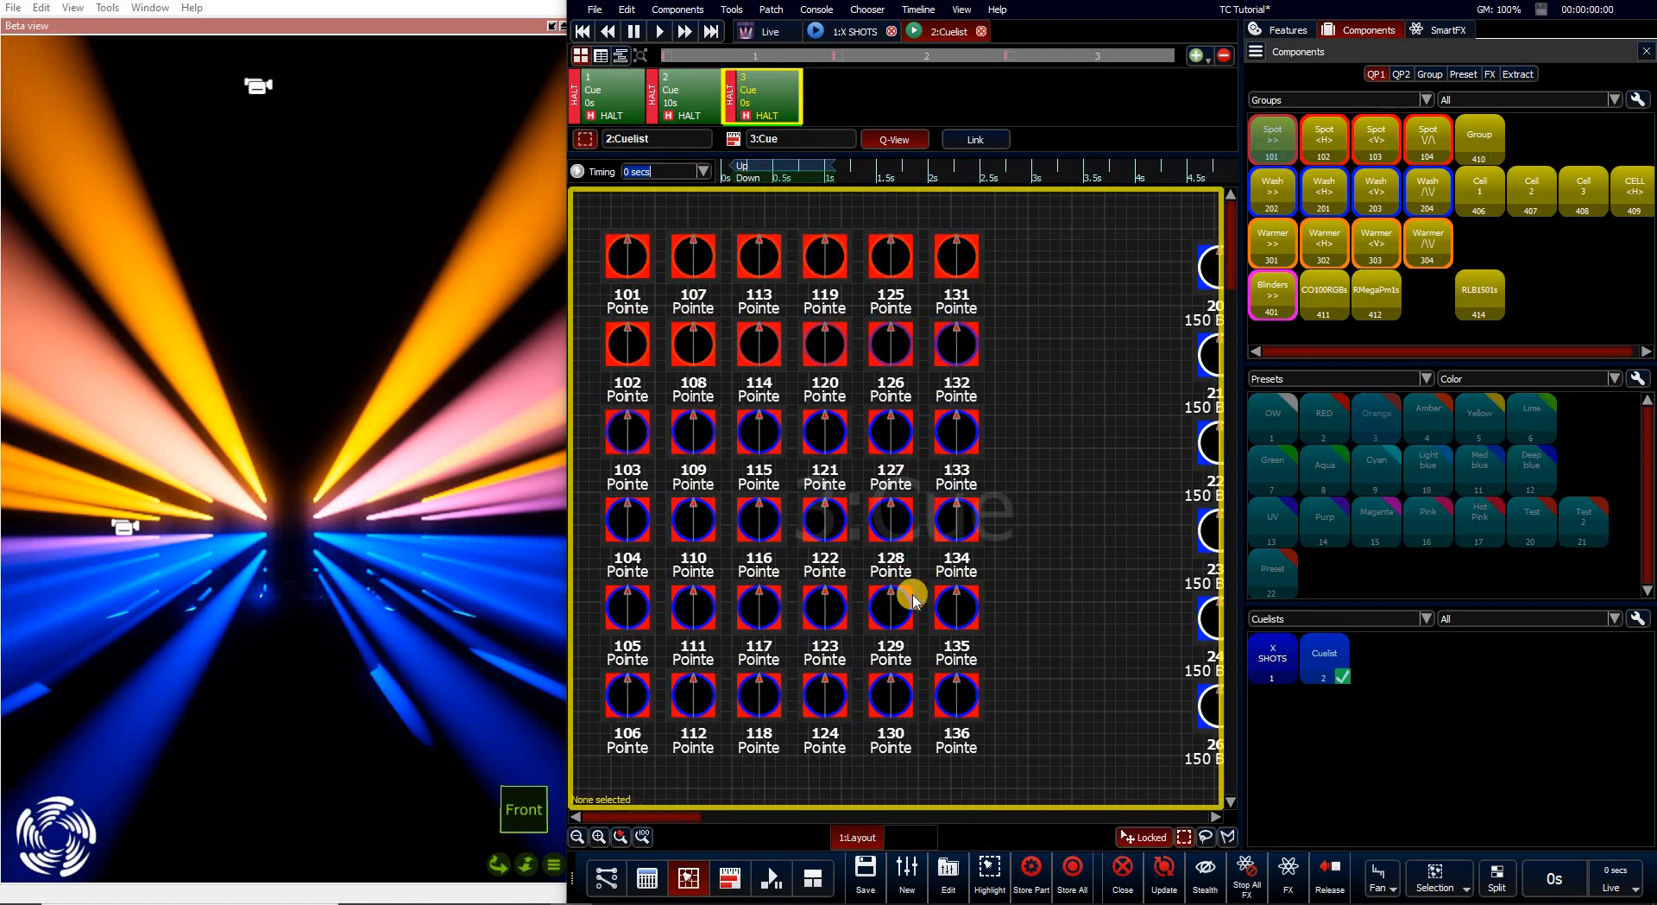
{"action": "left_click", "coordinate": [644, 837]}
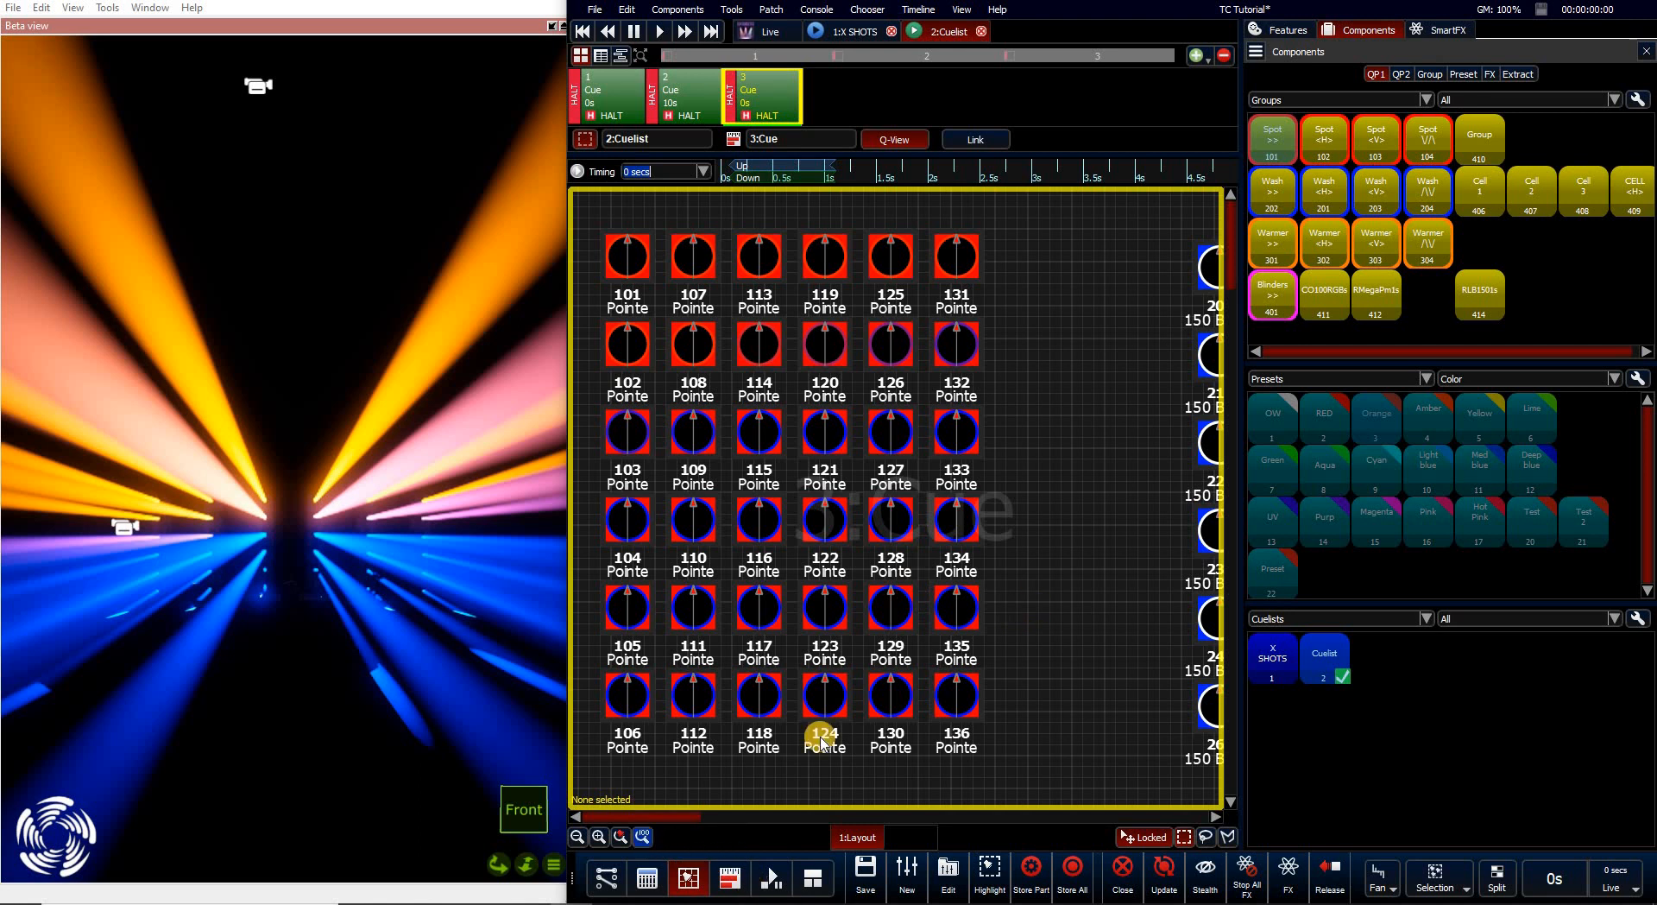
{"action": "left_click", "coordinate": [642, 837]}
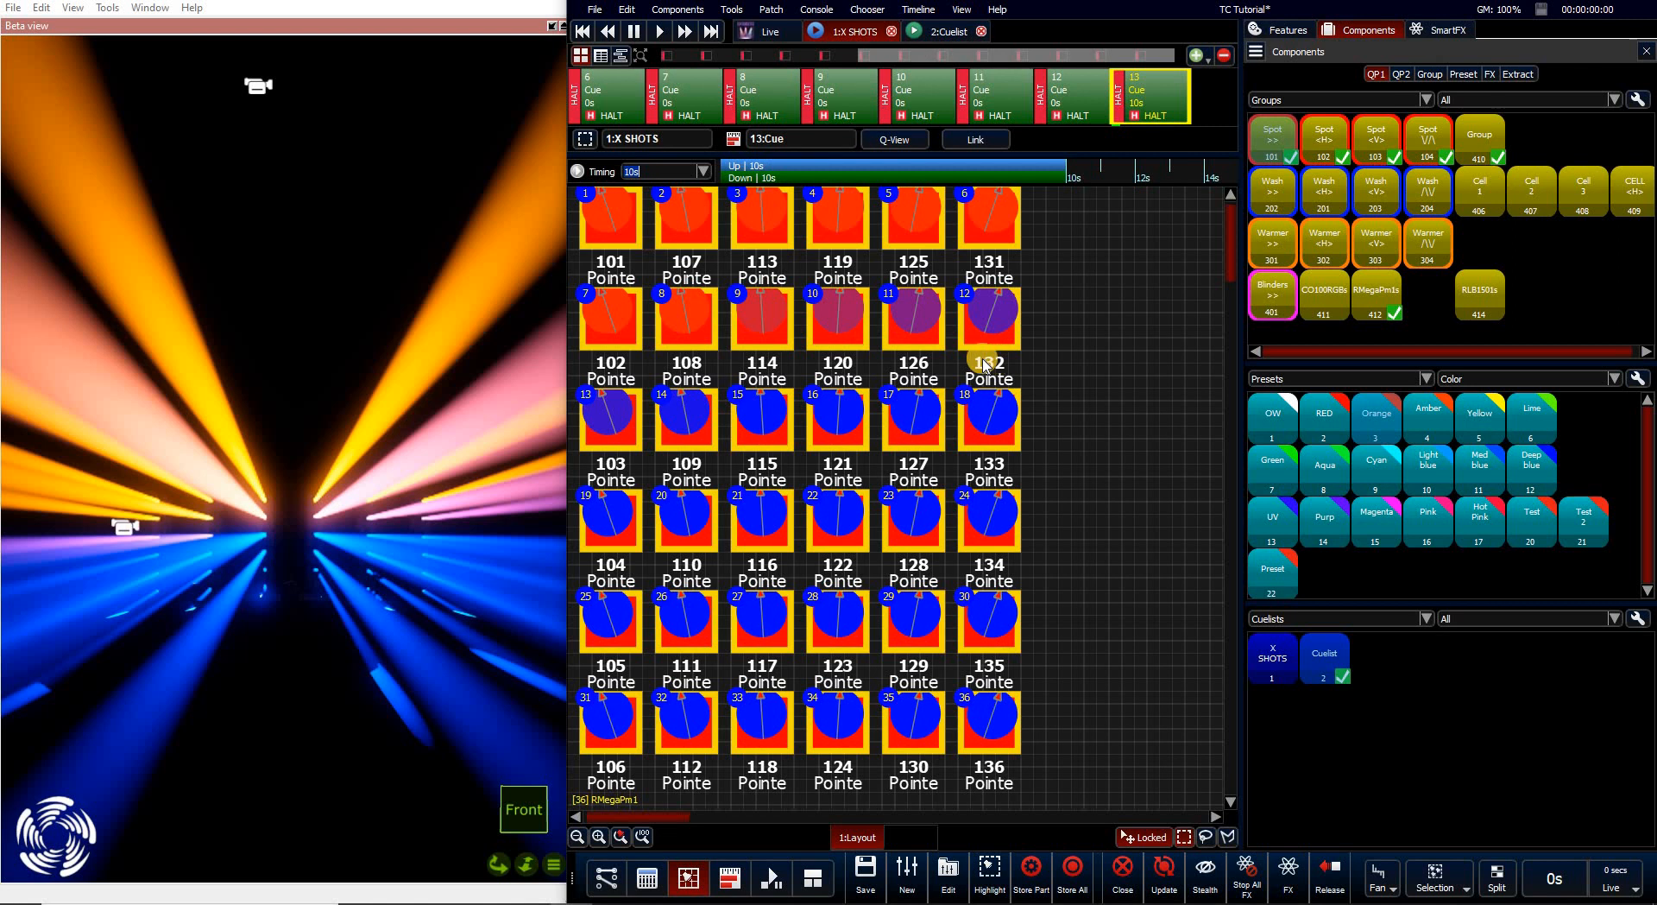
Close Cuelist 2, saving its changes and releasing it from playback
{"action": "key", "text": "shift"}
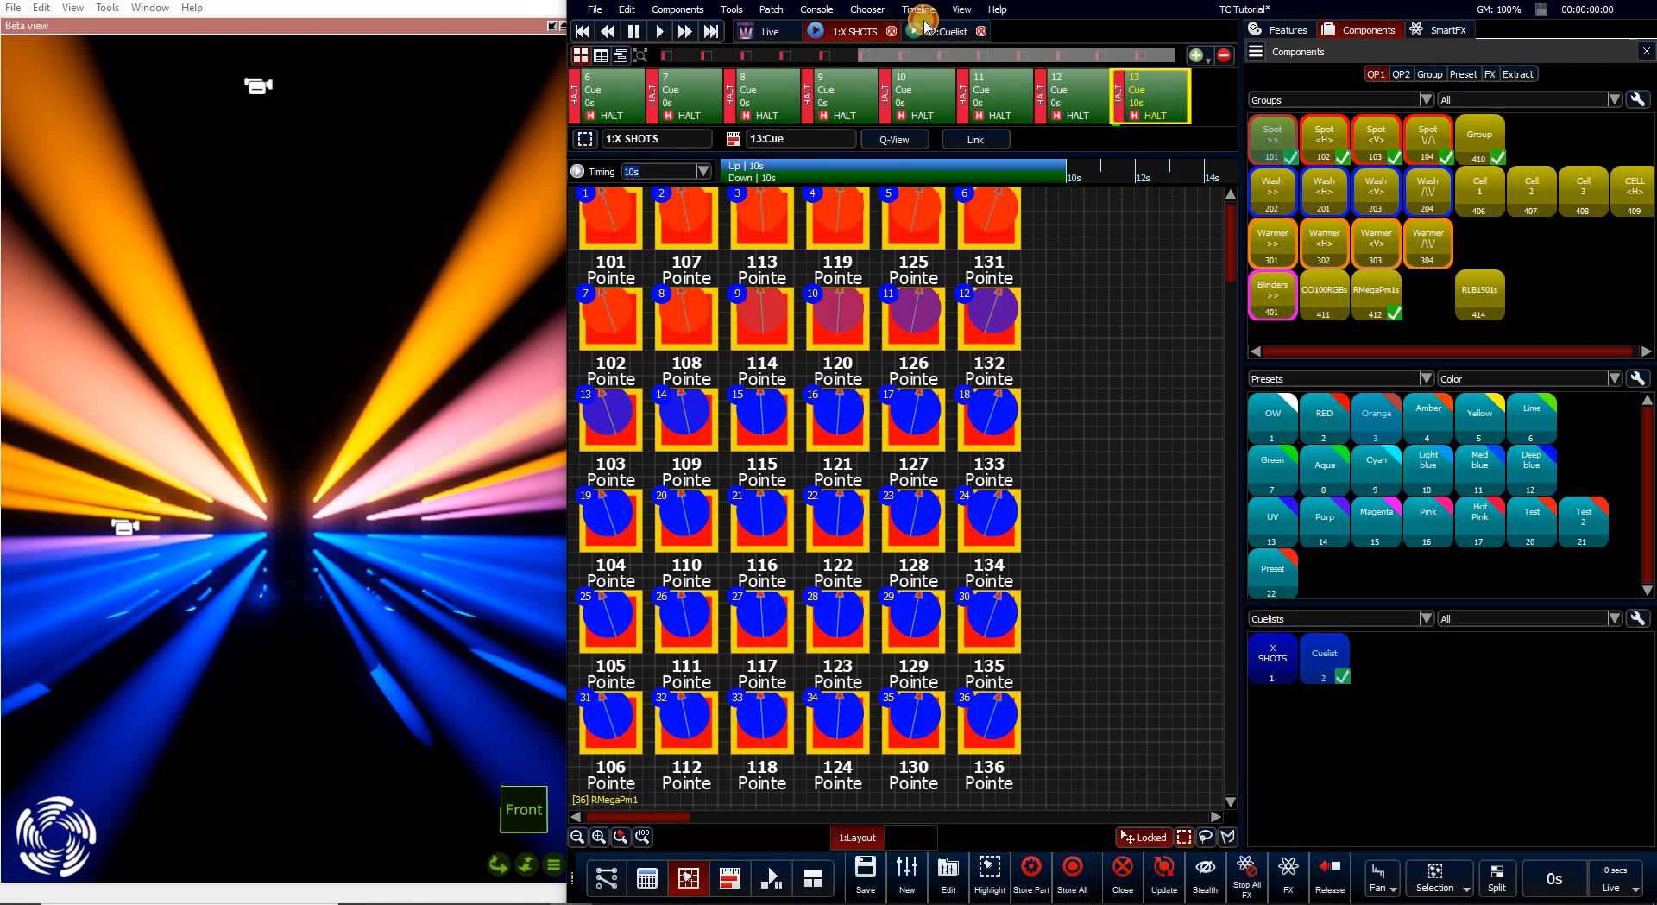
{"action": "left_click", "coordinate": [965, 32]}
{"action": "left_click", "coordinate": [981, 32]}
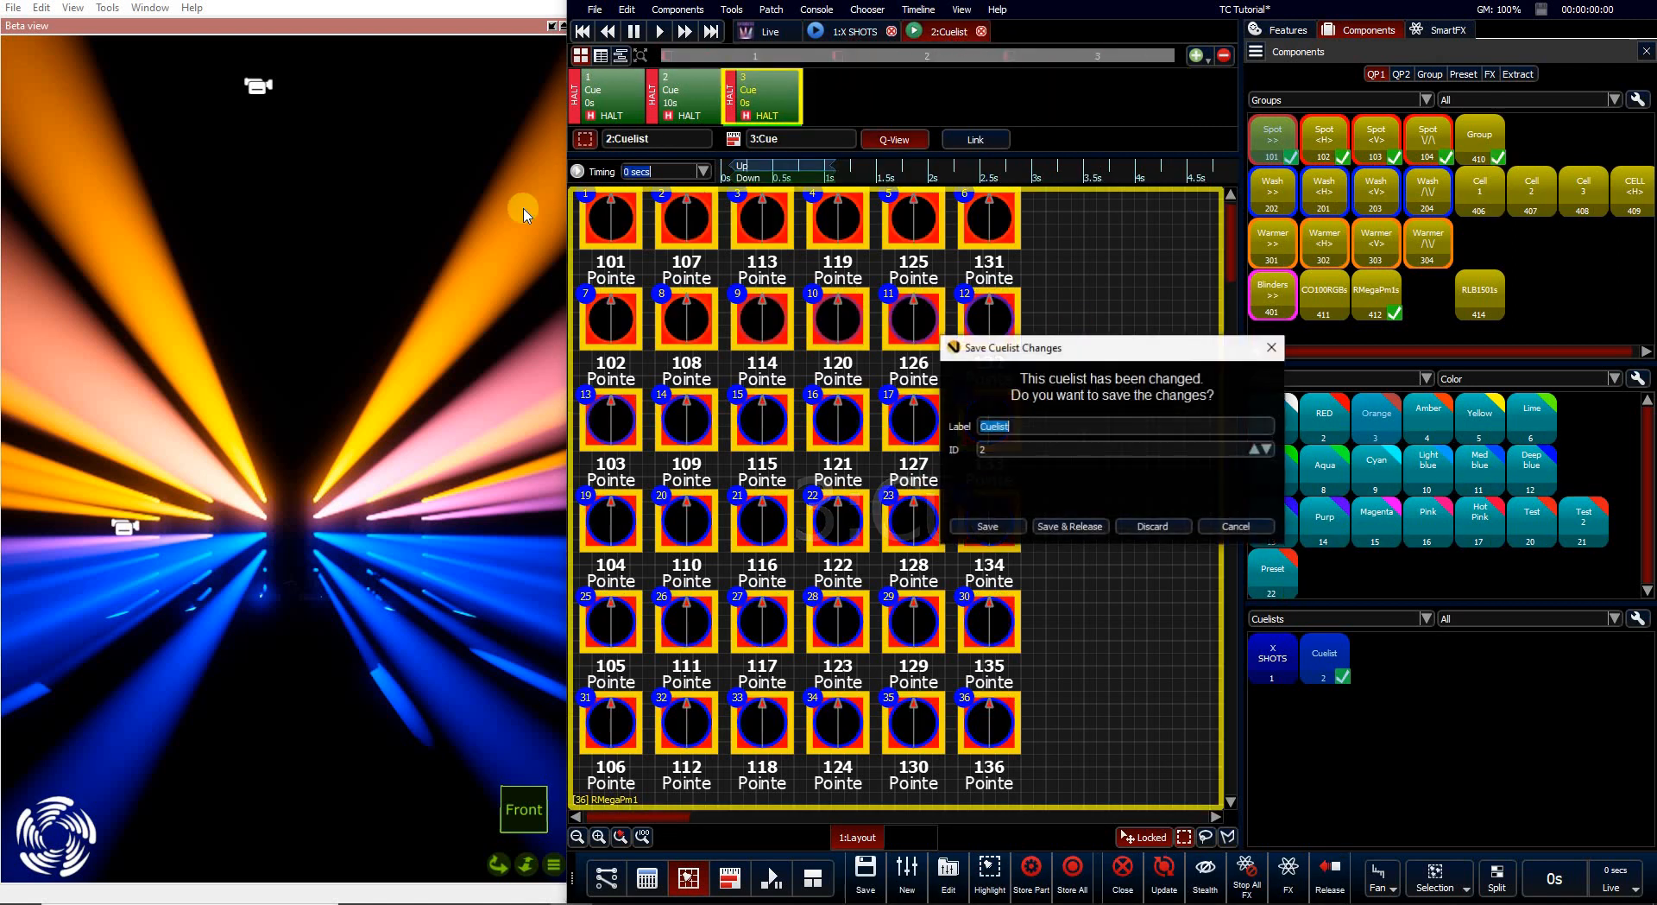
{"action": "left_click", "coordinate": [1061, 529]}
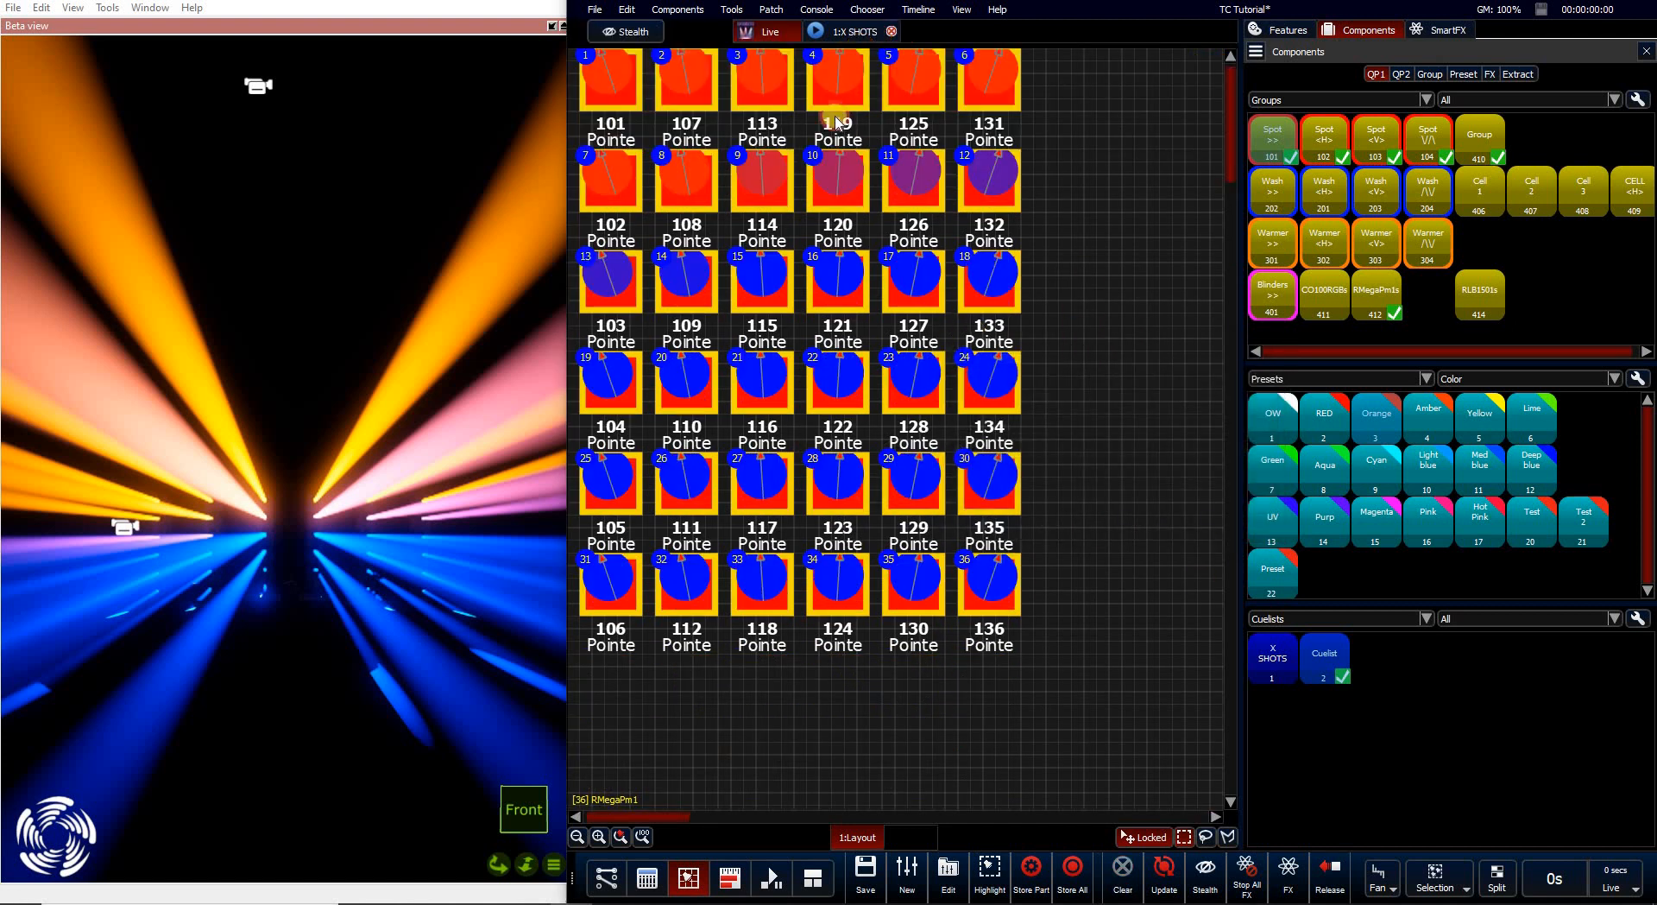
Try times of 5 s and 0 s for cue 13 of the X SHOTS cuelist
{"action": "left_click", "coordinate": [1180, 100]}
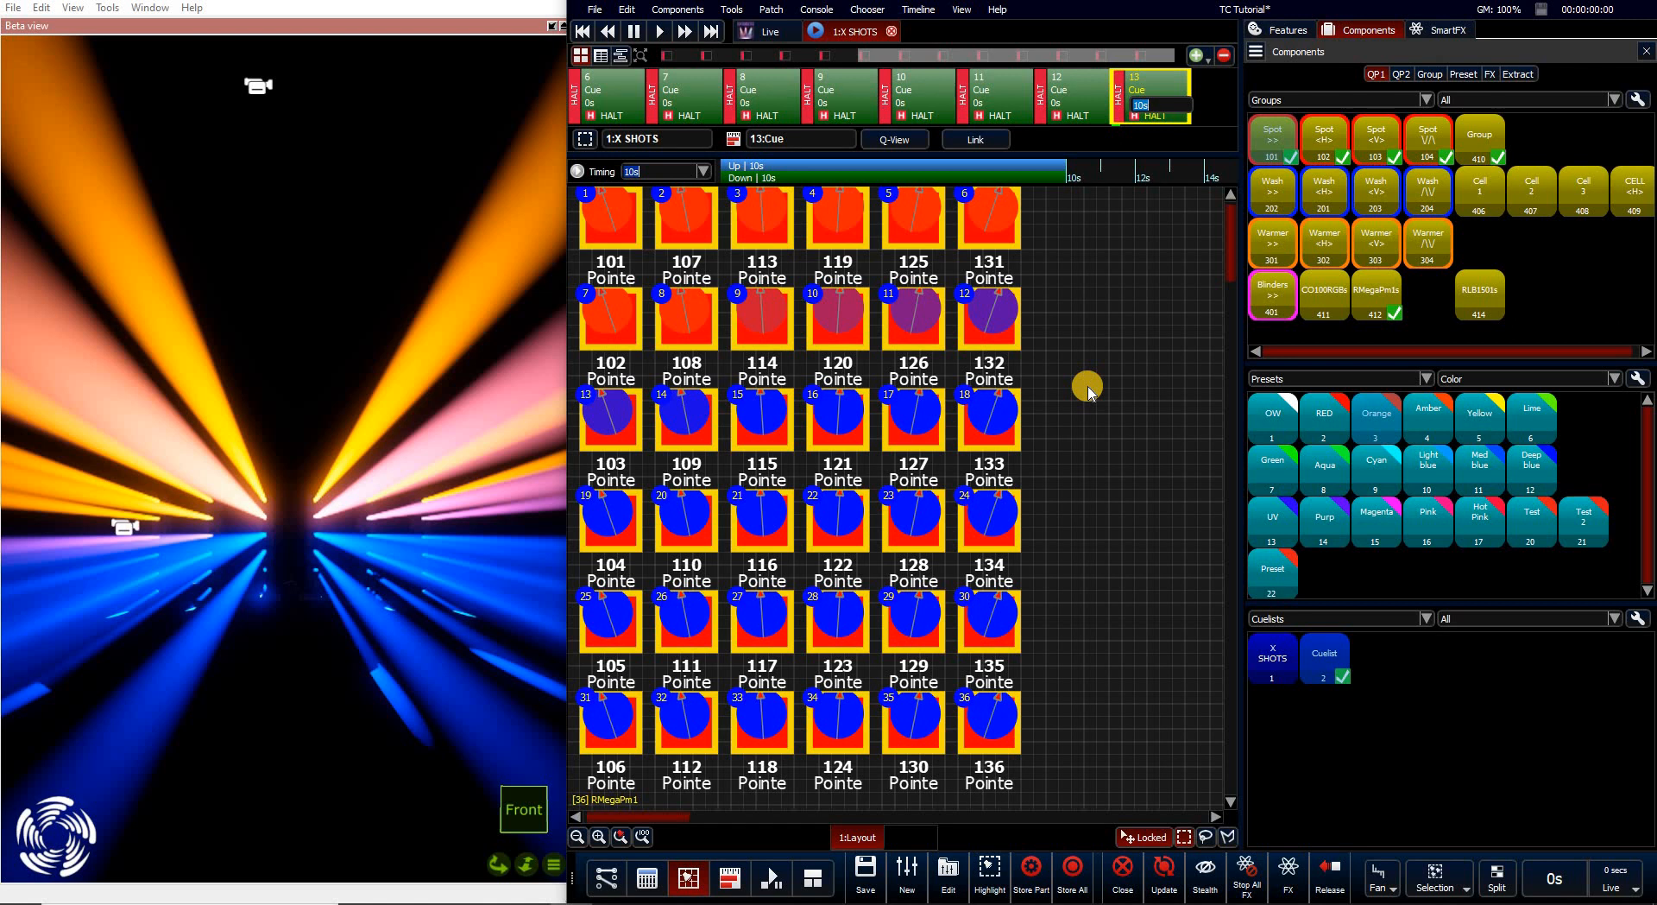
{"action": "key", "text": "Return"}
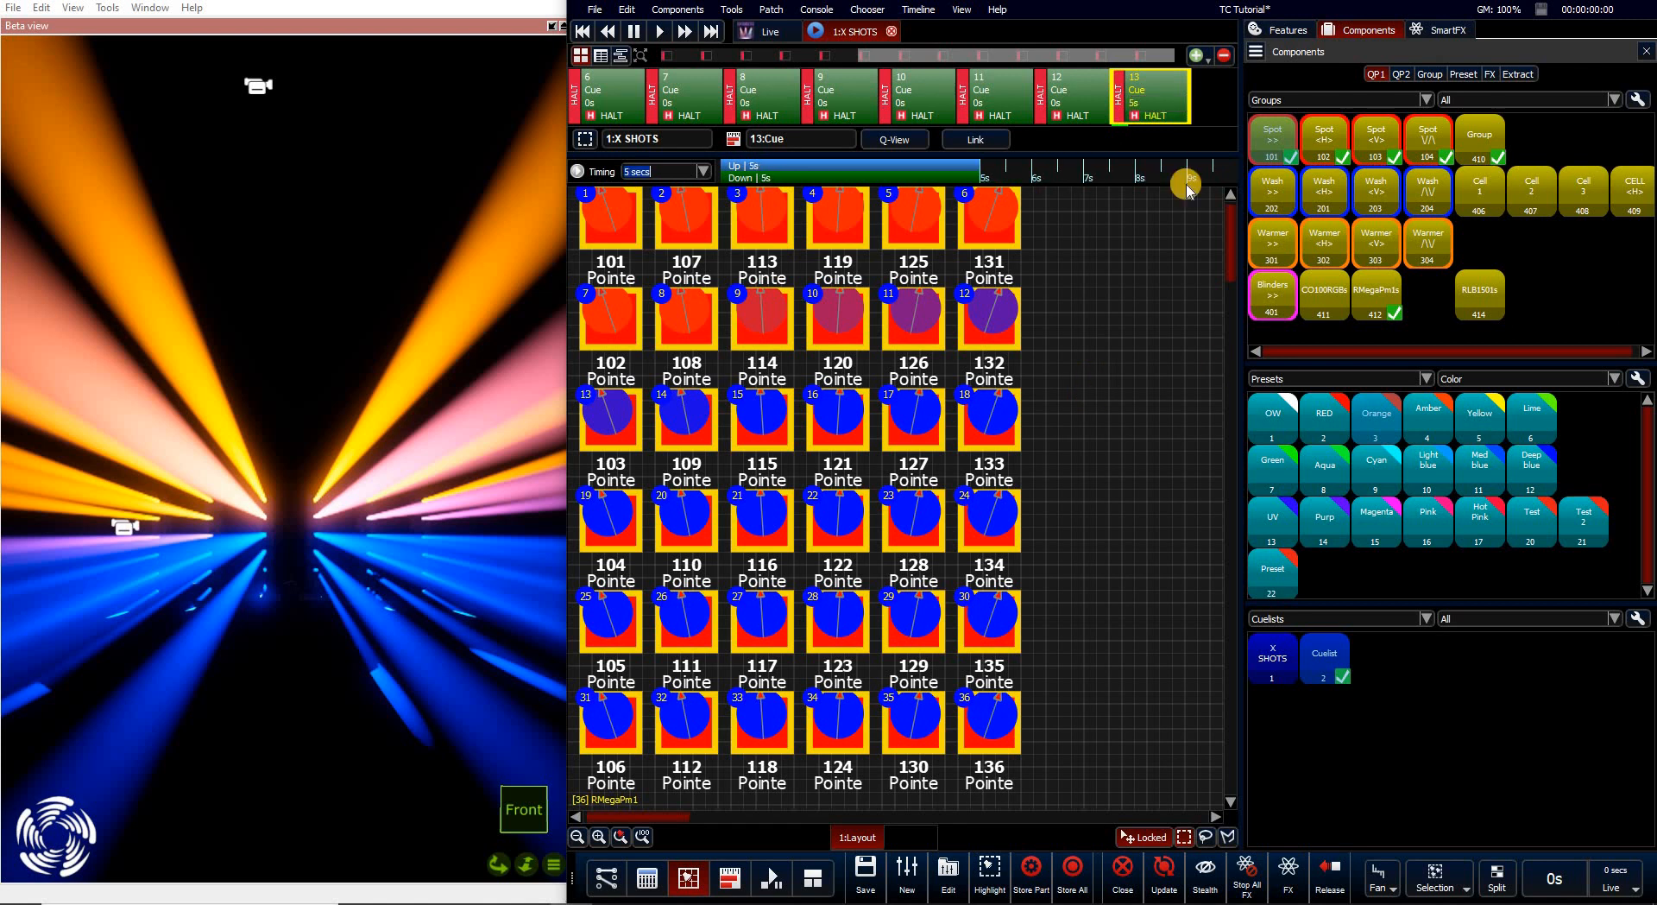
{"action": "double_click", "coordinate": [1146, 103]}
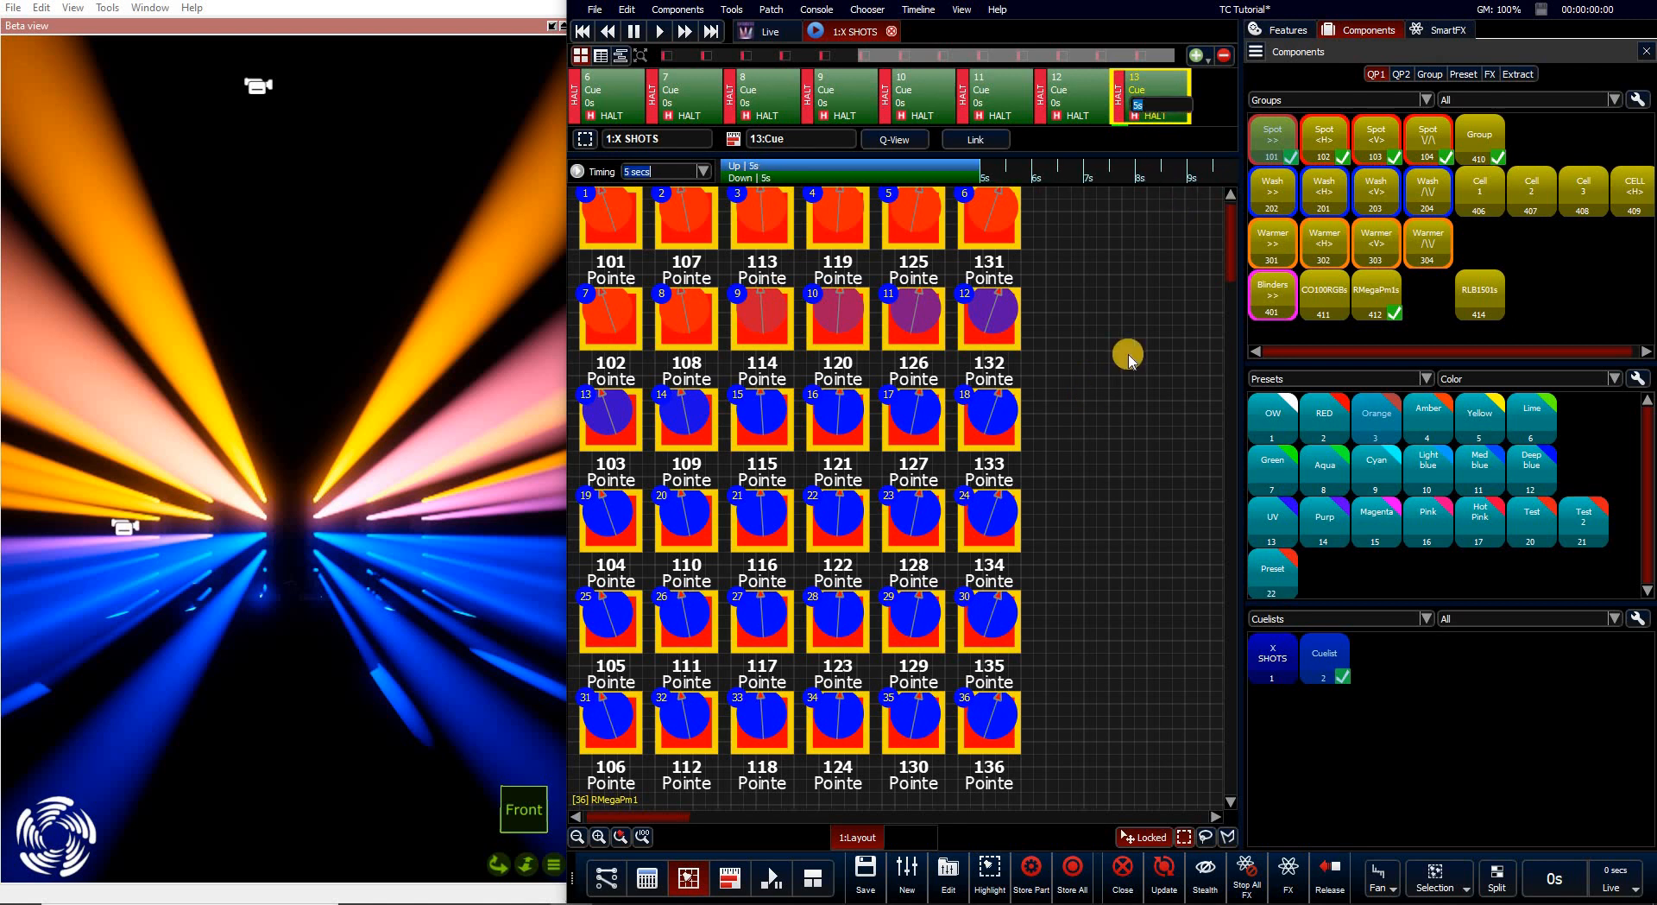
{"action": "type", "text": "0"}
{"action": "key", "text": "Return"}
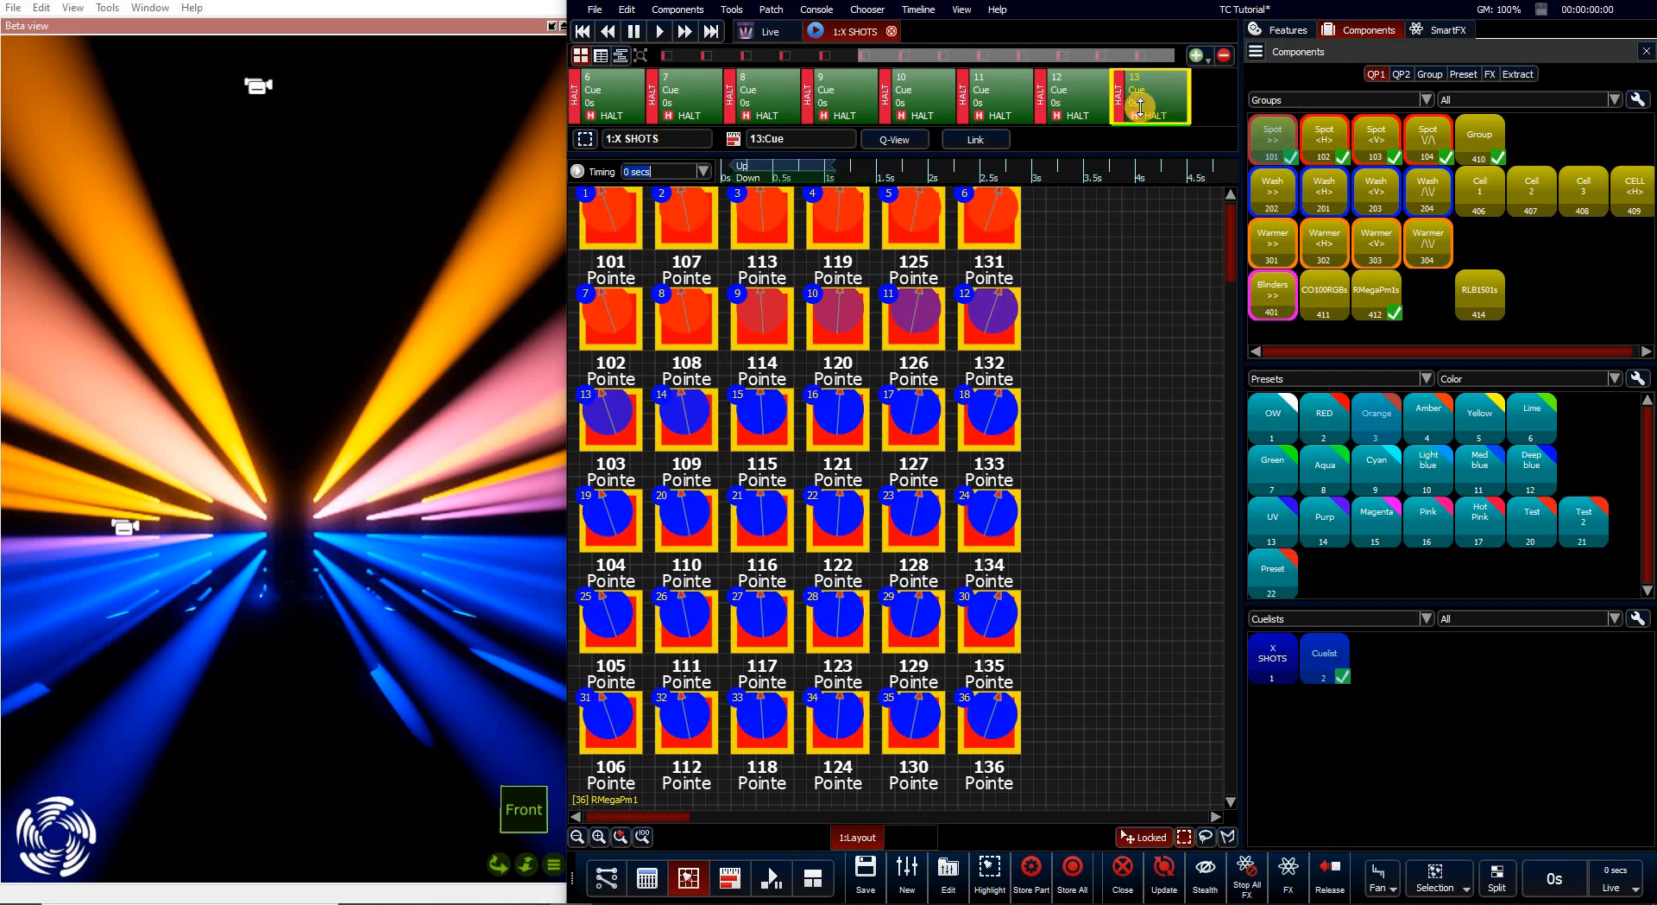
Set cue 13's time to 5 s and play its transition from cue 12
{"action": "type", "text": "5"}
{"action": "key", "text": "Return"}
{"action": "left_click", "coordinate": [601, 32]}
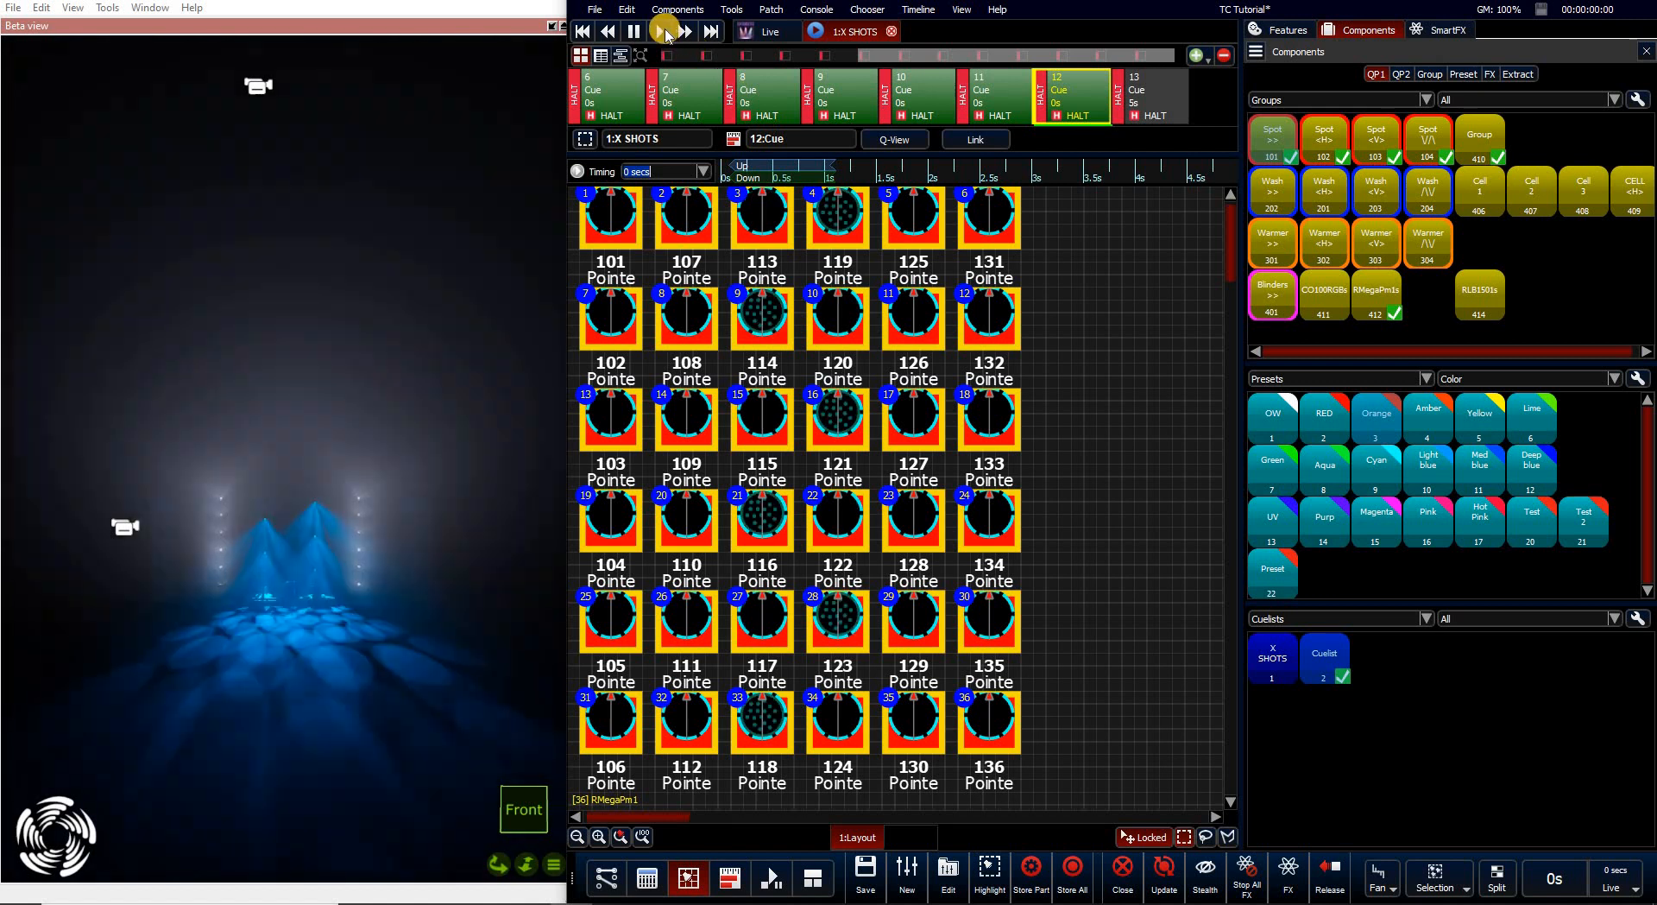
{"action": "left_click", "coordinate": [661, 32]}
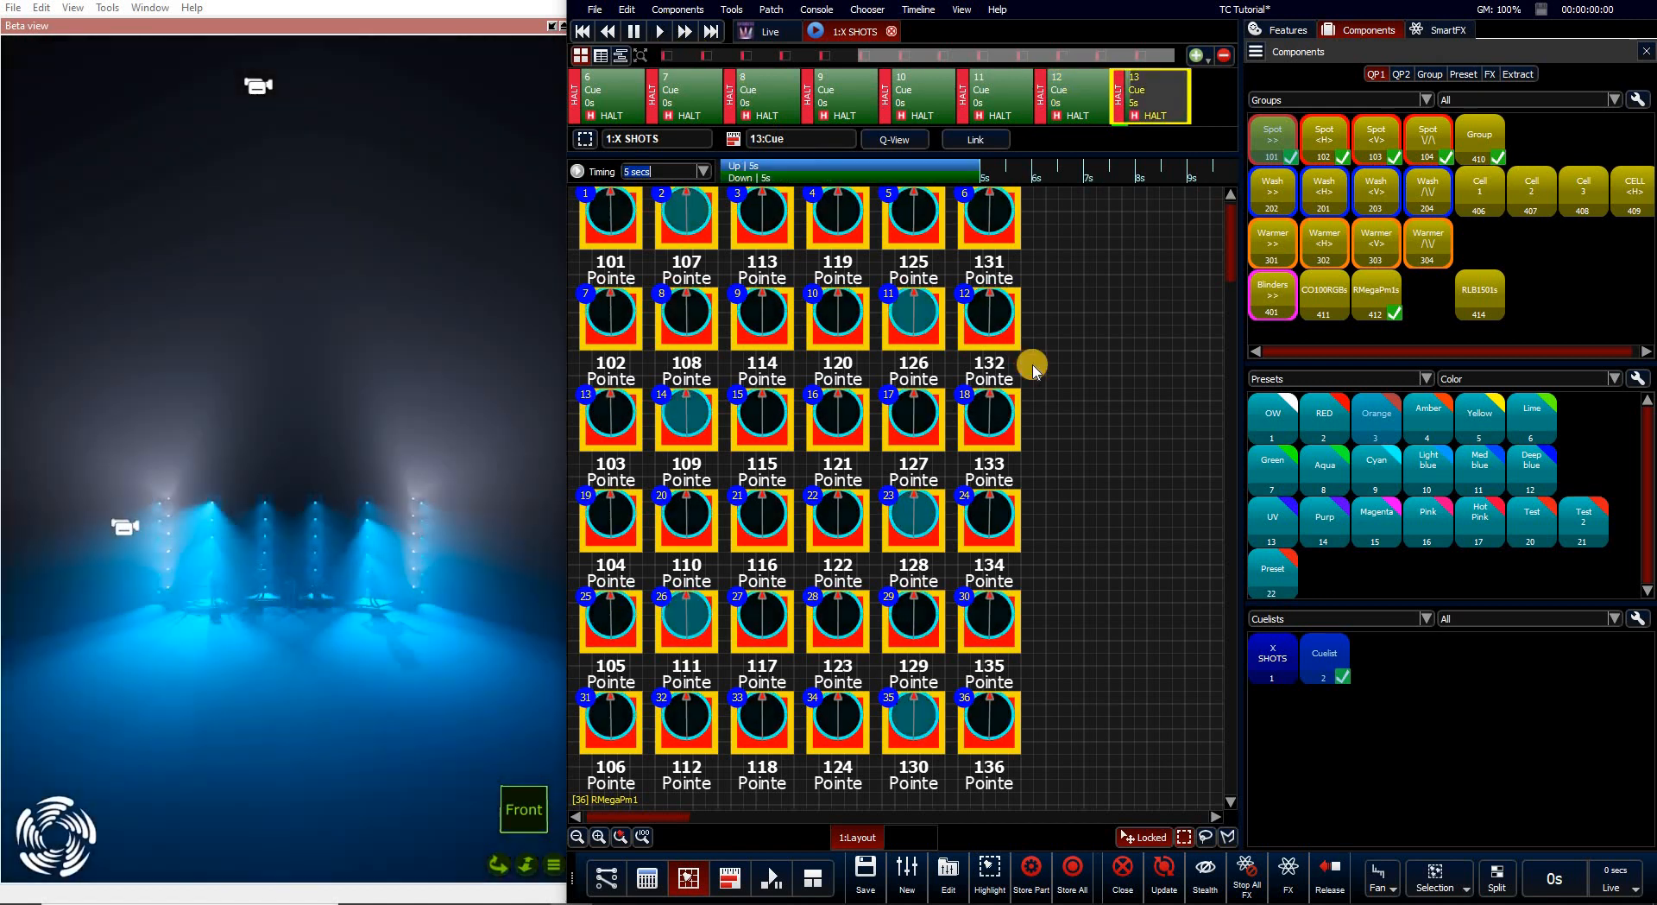